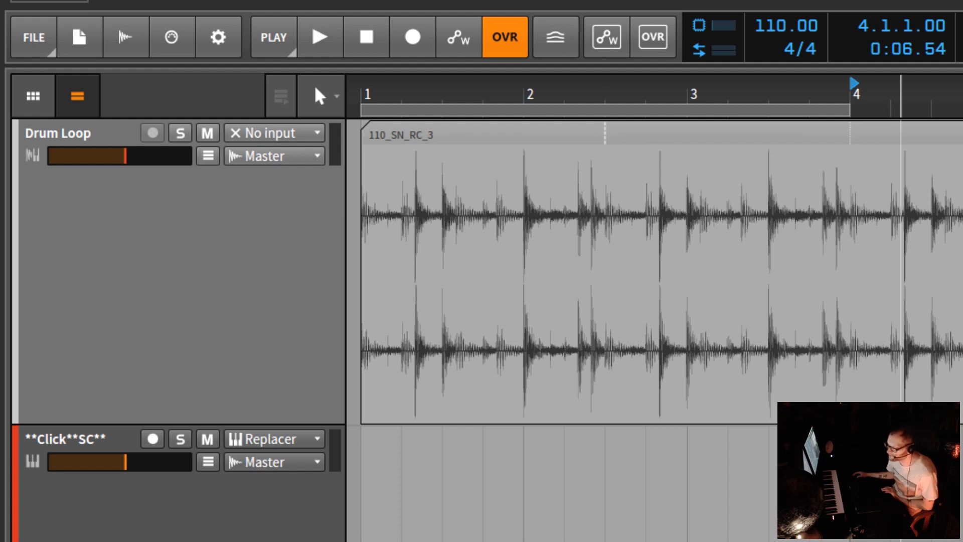
{"action": "left_click_drag", "start_coordinate": [902, 95], "coordinate": [902, 131]}
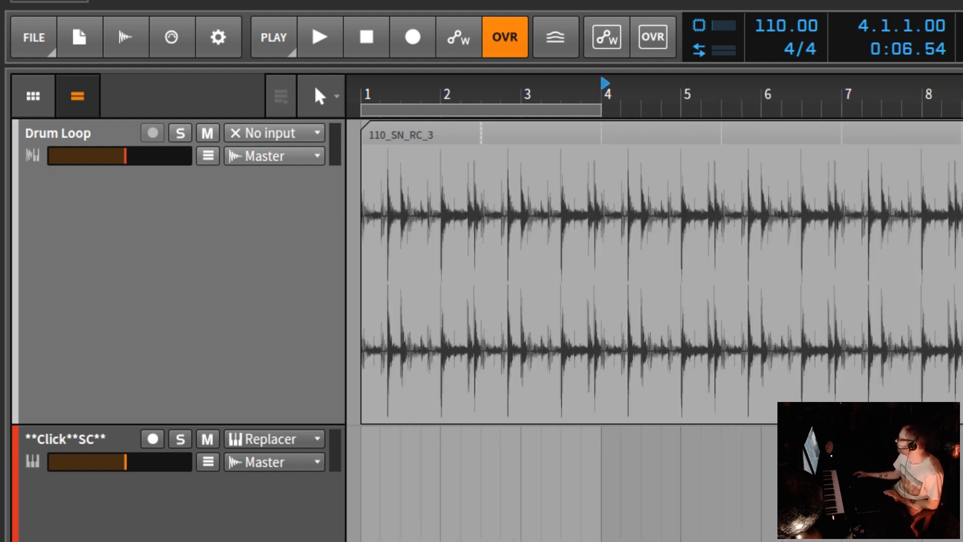
{"action": "left_click_drag", "start_coordinate": [553, 102], "coordinate": [553, 125]}
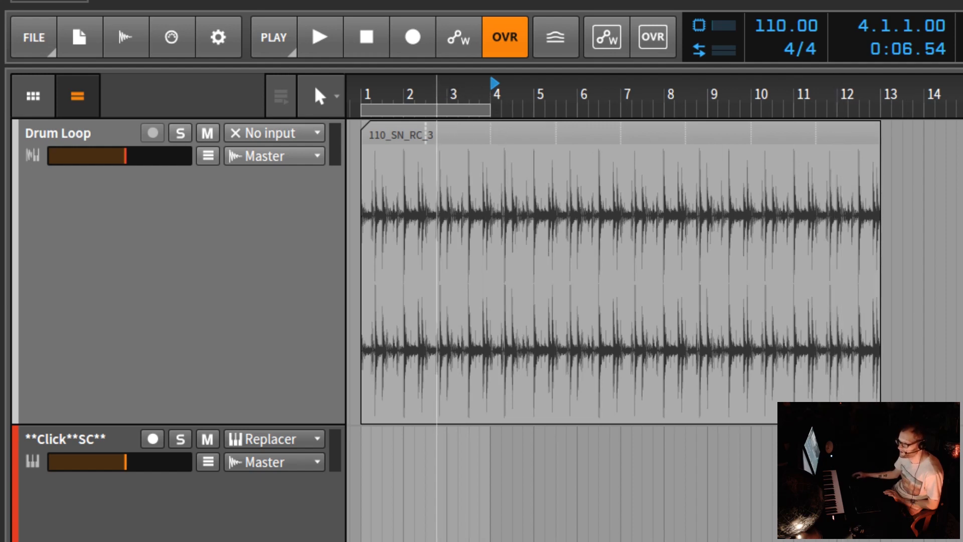
{"action": "left_click_drag", "start_coordinate": [437, 85], "coordinate": [731, 50]}
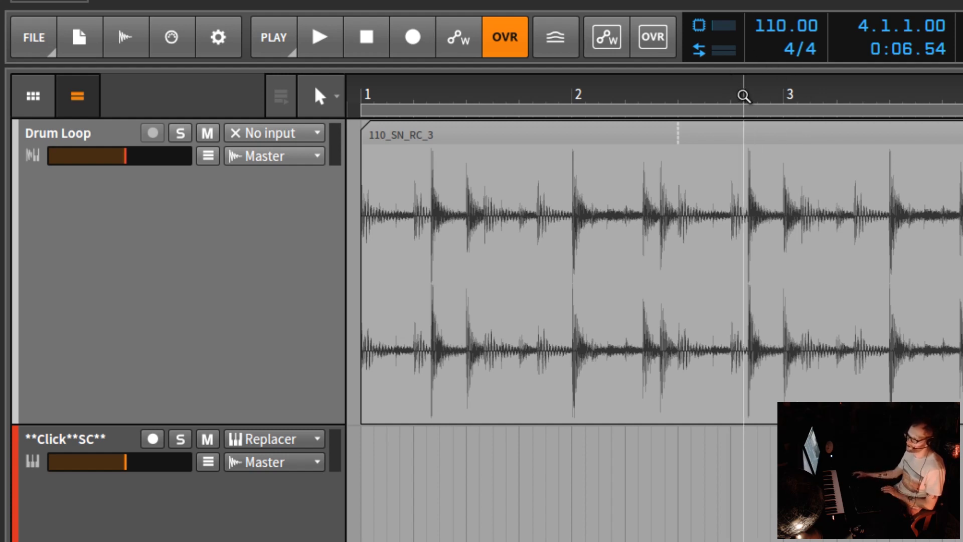
{"action": "left_click_drag", "start_coordinate": [744, 95], "coordinate": [630, 96]}
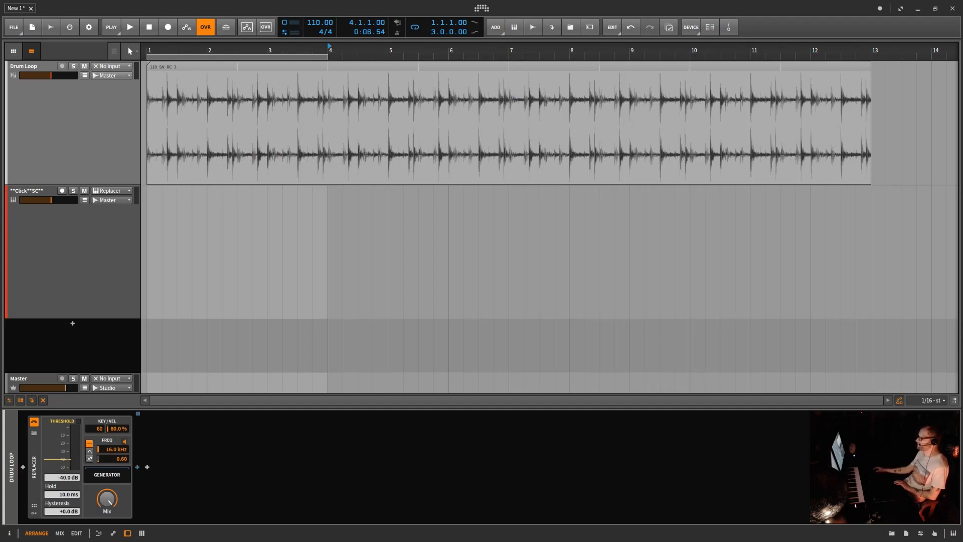
Step: Decrease the GUI scaling by one level and increase it back by one level
{"action": "right_click", "coordinate": [771, 8]}
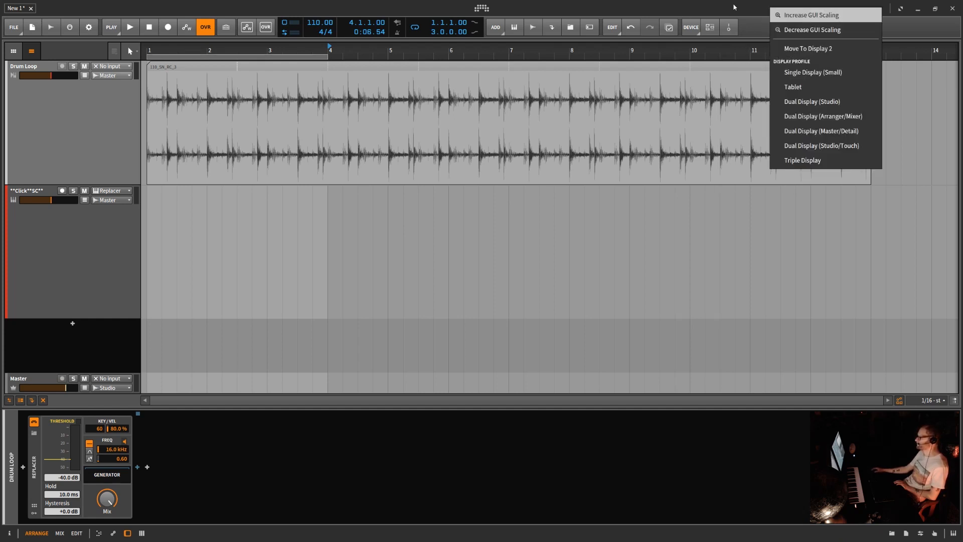
{"action": "left_click", "coordinate": [792, 30]}
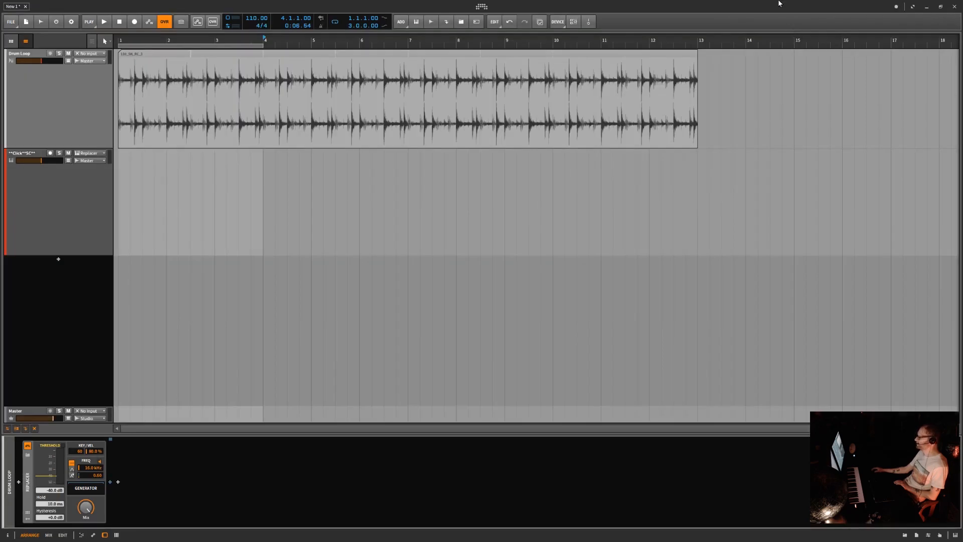
{"action": "right_click", "coordinate": [780, 7]}
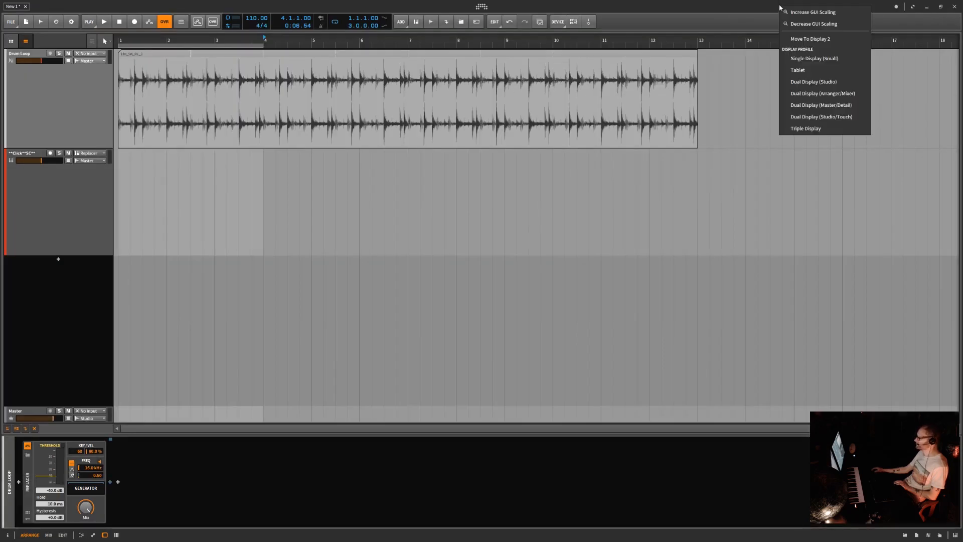
{"action": "left_click", "coordinate": [803, 12]}
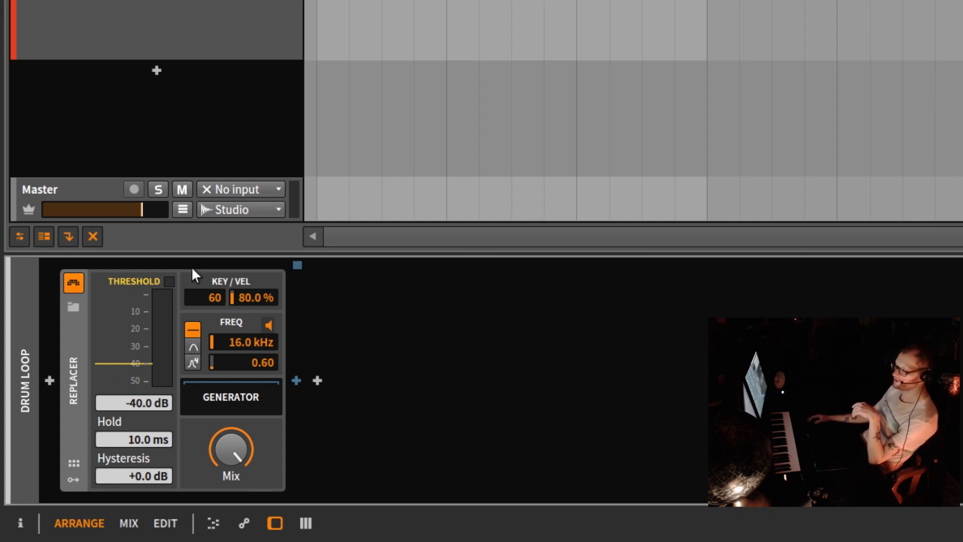
Step: Reset the Replacer's detection threshold to its default value, and show and hide the device's remote controls
{"action": "right_click", "coordinate": [144, 401]}
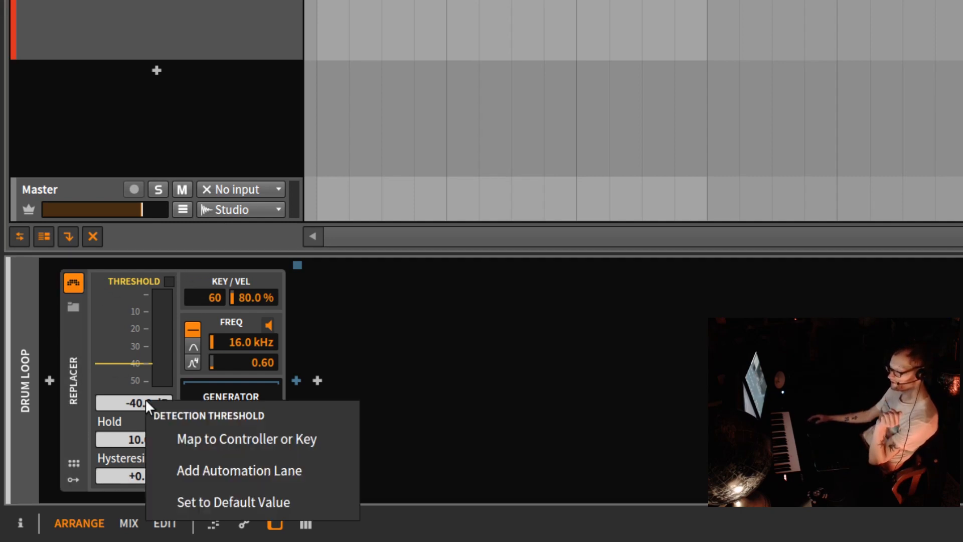
{"action": "left_click", "coordinate": [224, 501]}
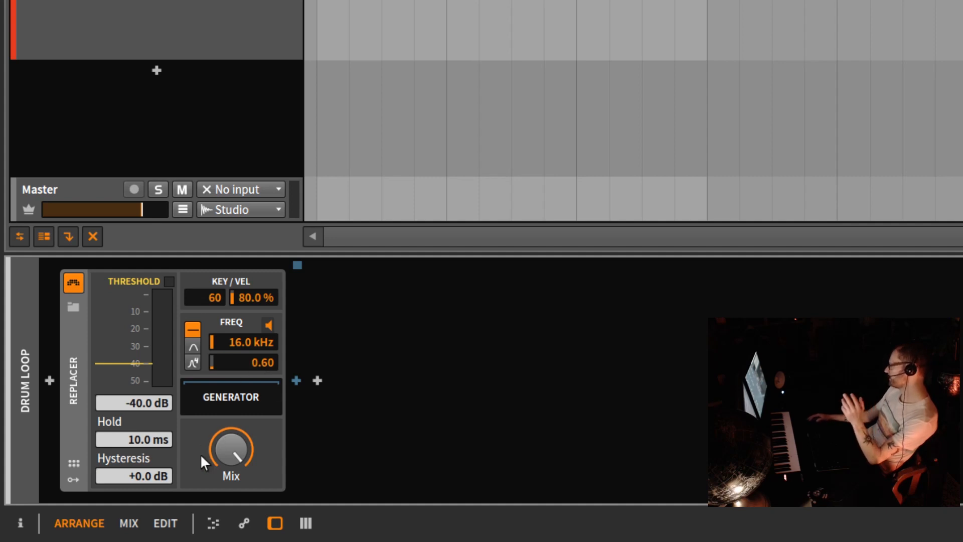
{"action": "left_click", "coordinate": [73, 463]}
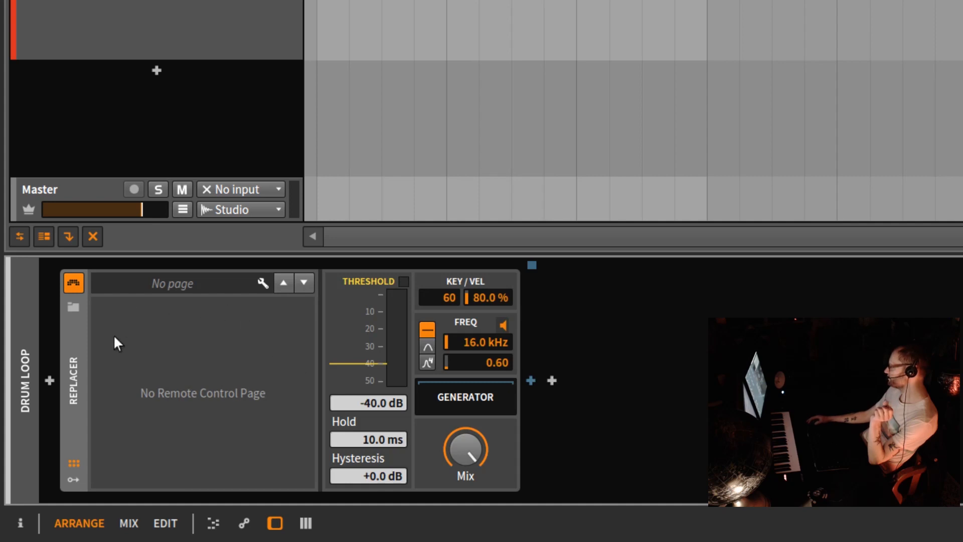
{"action": "left_click", "coordinate": [75, 463]}
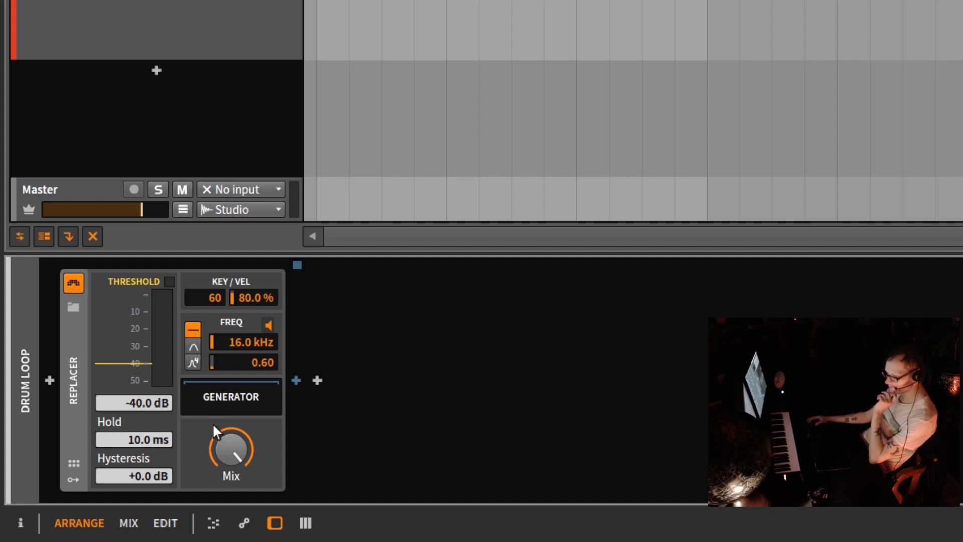
{"action": "mouse_move", "coordinate": [229, 461]}
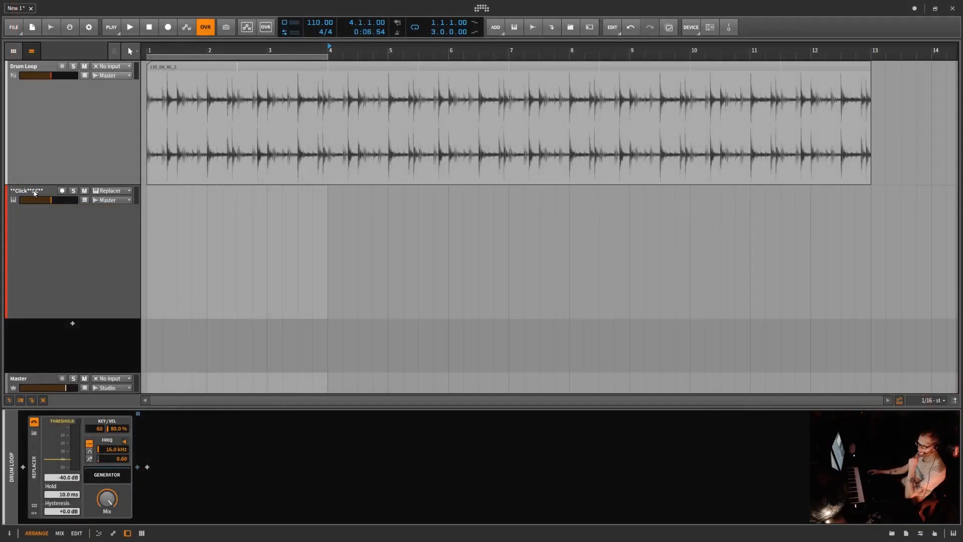
Step: Display the E-Hat device of the **Click**SC** track and check which options its Decay knob offers
{"action": "left_click", "coordinate": [35, 193]}
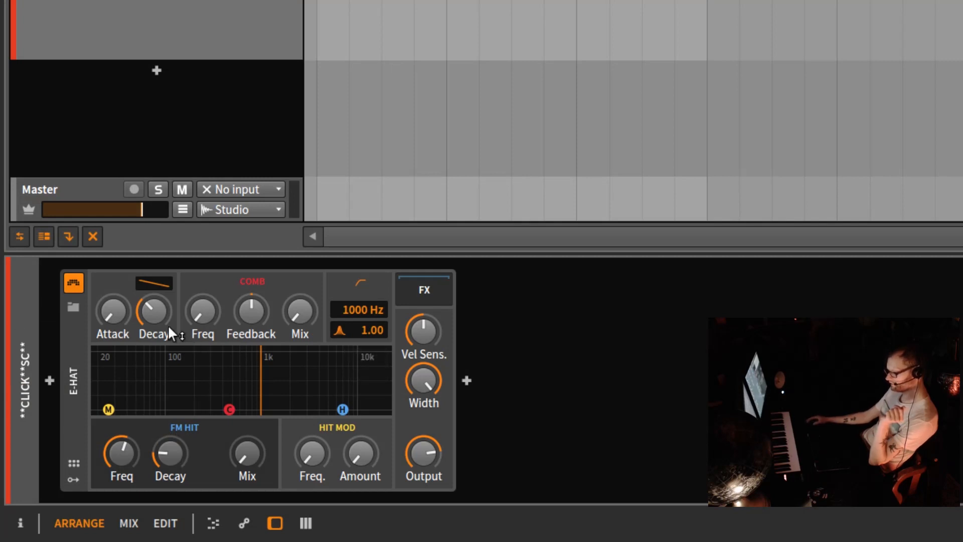
{"action": "right_click", "coordinate": [149, 313]}
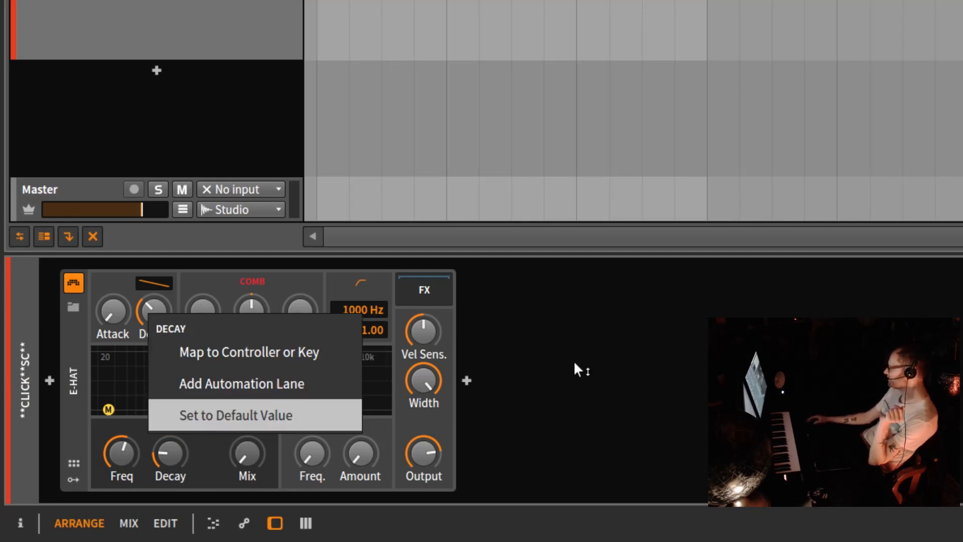
{"action": "left_click", "coordinate": [569, 383]}
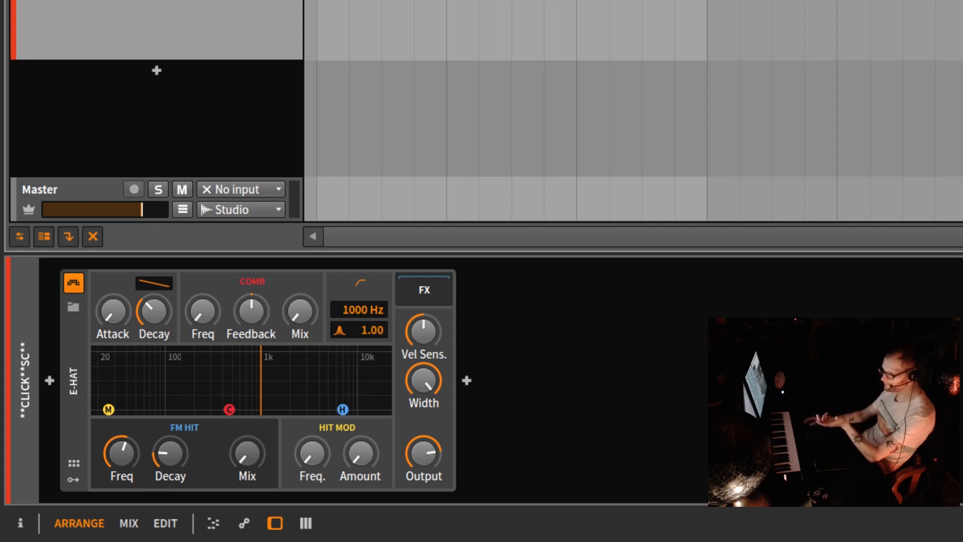
Step: View the Drum Loop audio in the detail editor with and without the layer list, and return to the device view
{"action": "key", "text": "e"}
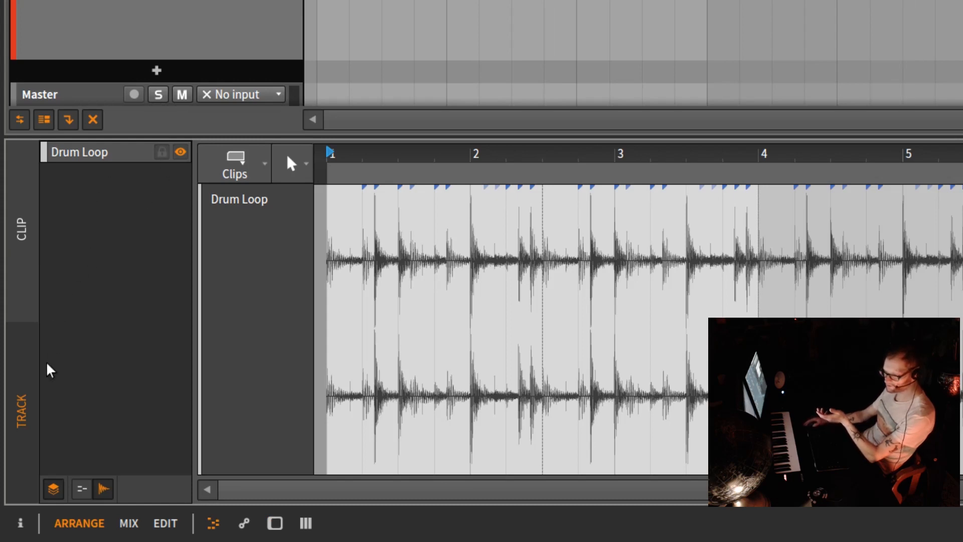
{"action": "left_click", "coordinate": [55, 491]}
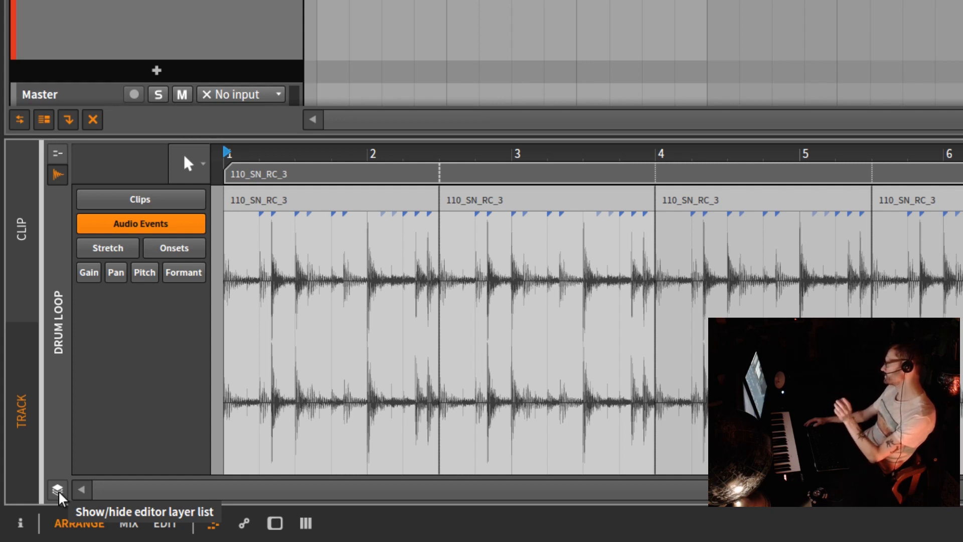
{"action": "left_click", "coordinate": [58, 492]}
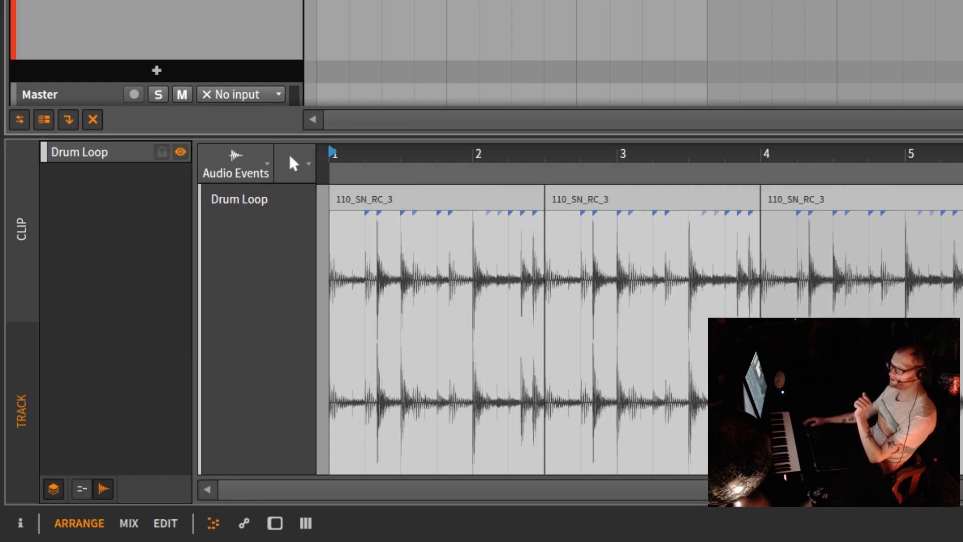
{"action": "key", "text": "d"}
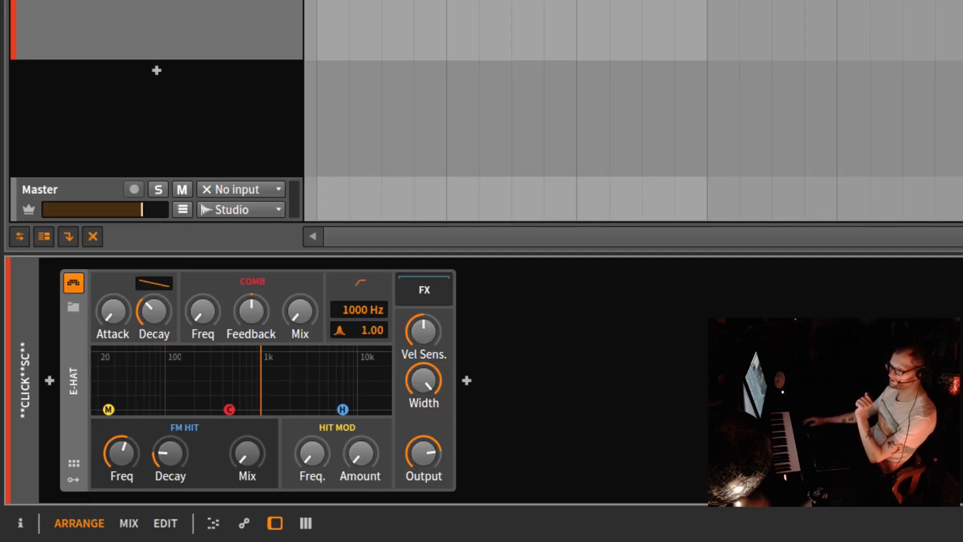
Step: Set the **Click**SC** track's note input to the Replacer device on the Drum Loop track
{"action": "left_click", "coordinate": [226, 2]}
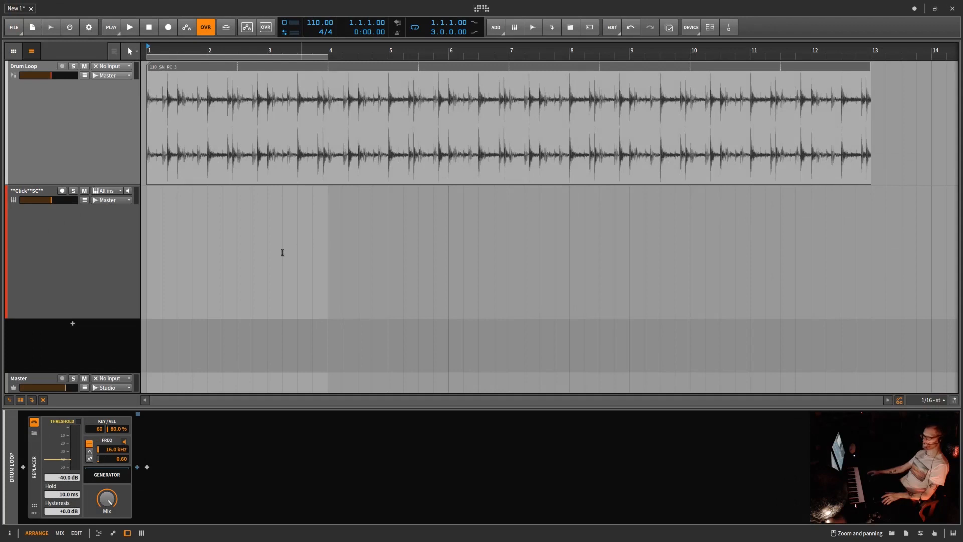
{"action": "left_click", "coordinate": [56, 296]}
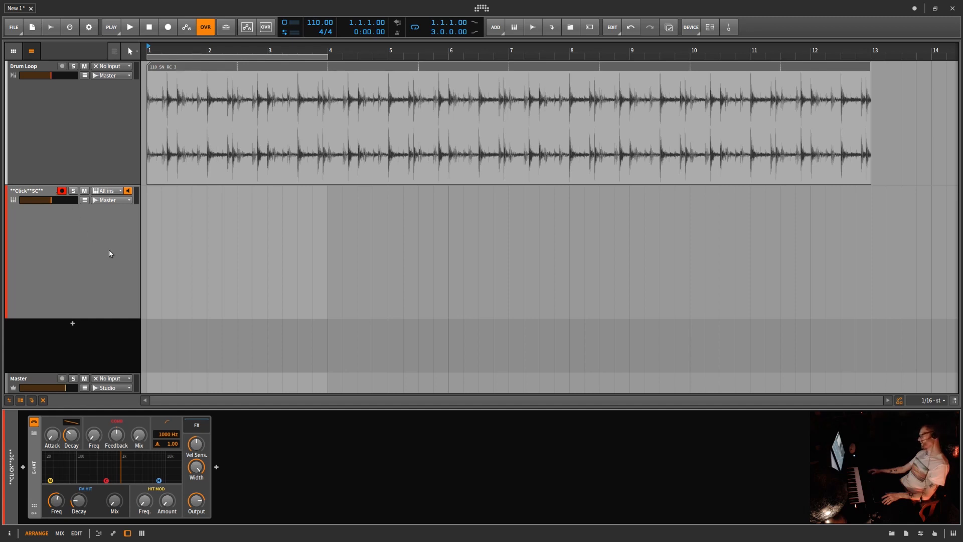
{"action": "left_click", "coordinate": [120, 191]}
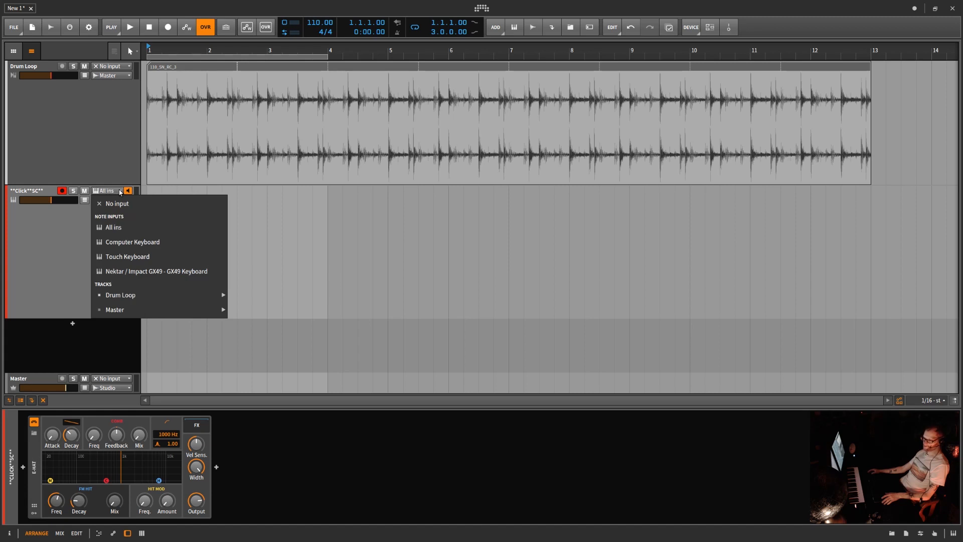
{"action": "mouse_move", "coordinate": [144, 298]}
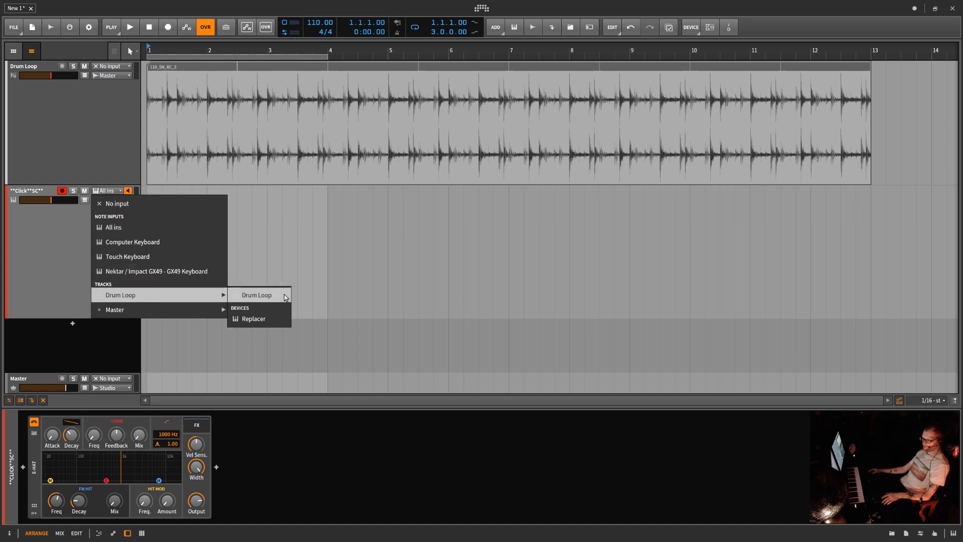
{"action": "left_click", "coordinate": [253, 319]}
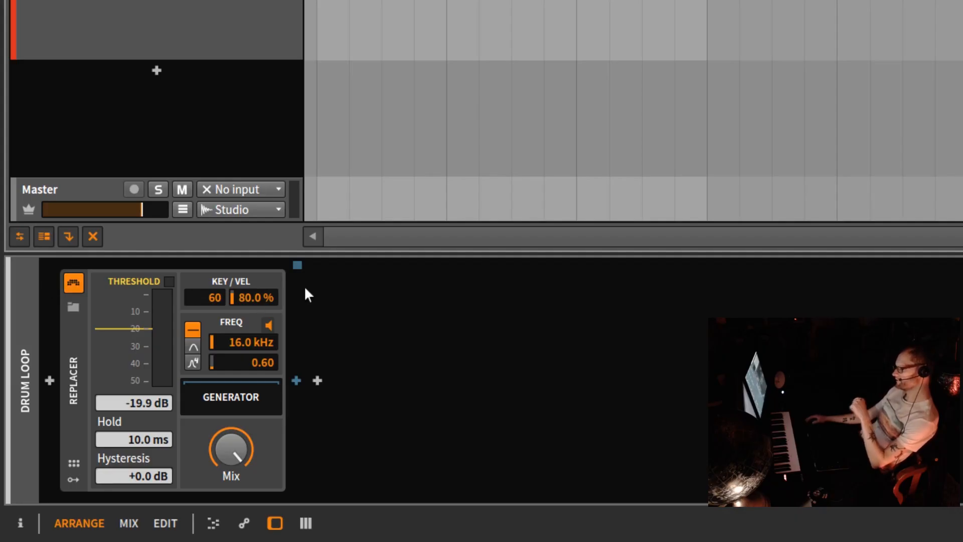
Step: Try Replacer detection thresholds of -16.2 dB and -27.4 dB, and reset the threshold to its default value
{"action": "mouse_move", "coordinate": [128, 330]}
{"action": "left_mouse_down"}
{"action": "mouse_move", "coordinate": [136, 351]}
{"action": "mouse_move", "coordinate": [137, 323]}
{"action": "left_mouse_up"}
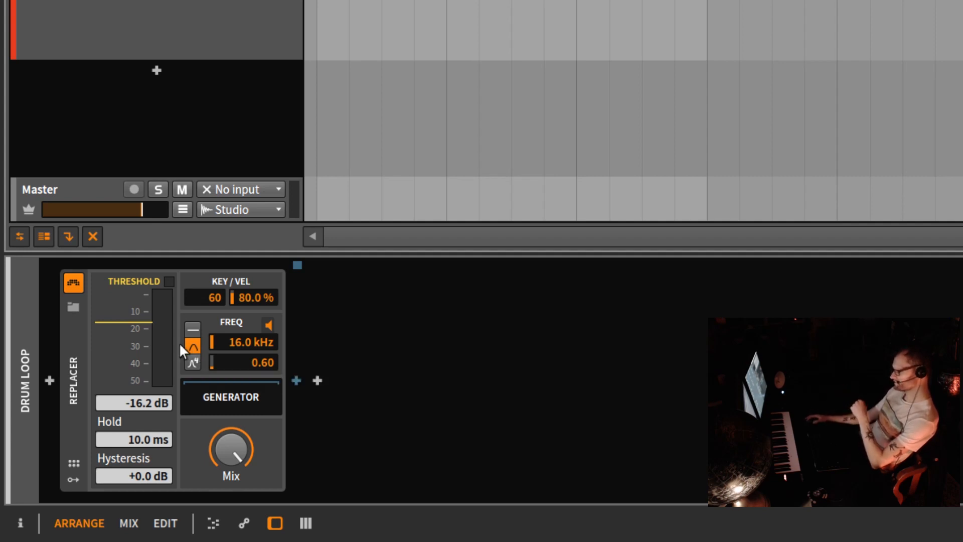
{"action": "left_click_drag", "start_coordinate": [144, 323], "coordinate": [142, 353]}
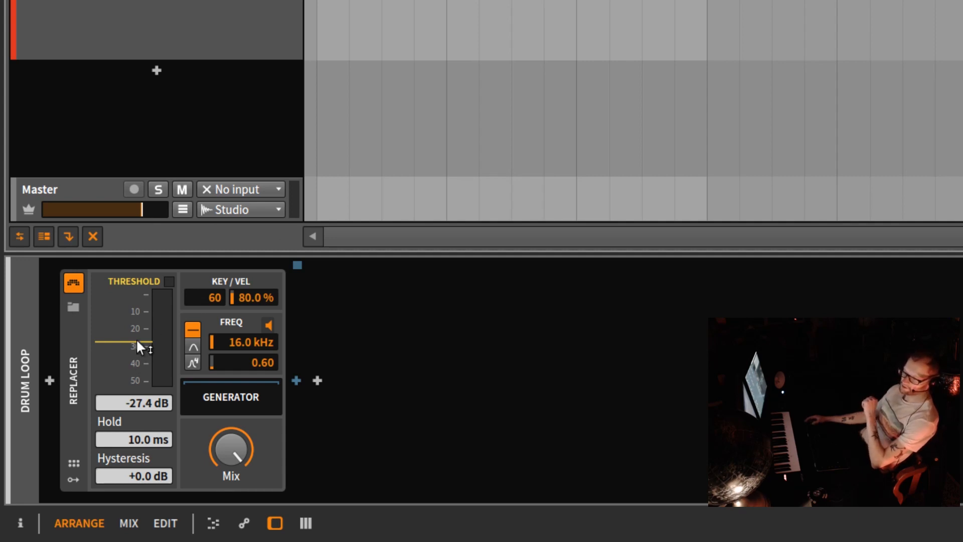
{"action": "right_click", "coordinate": [143, 401]}
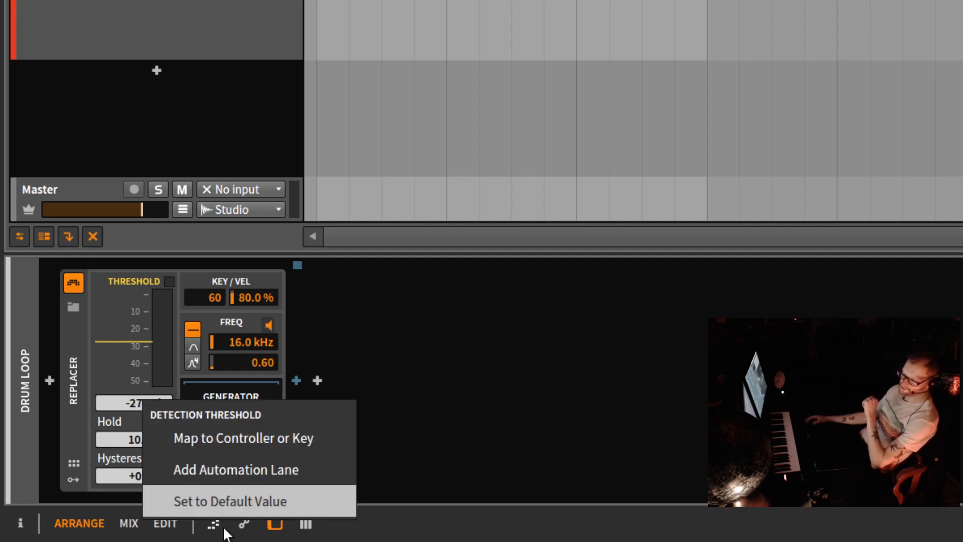
{"action": "left_click", "coordinate": [227, 501]}
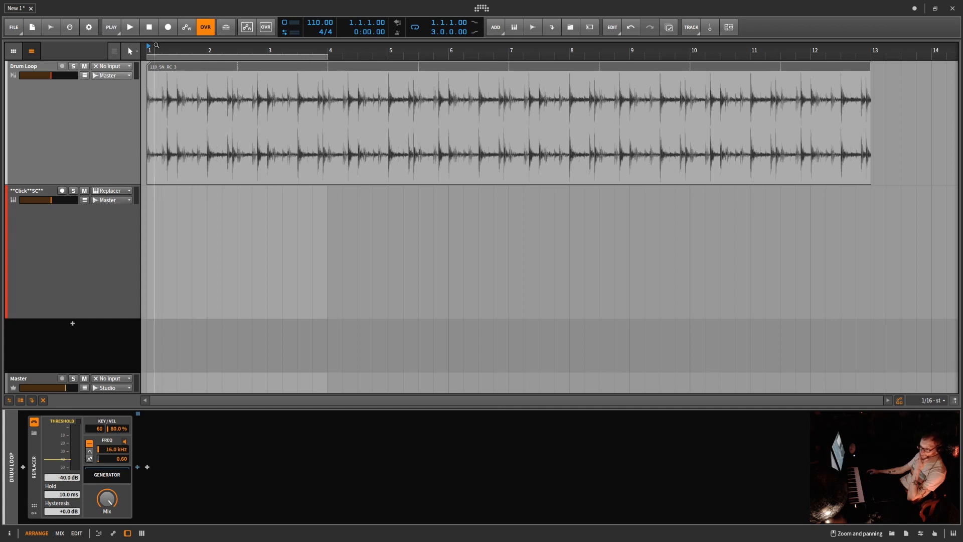
Step: Enable arranger recording and arm the **Click**SC** track to capture the notes generated by the Replacer
{"action": "left_click", "coordinate": [166, 31]}
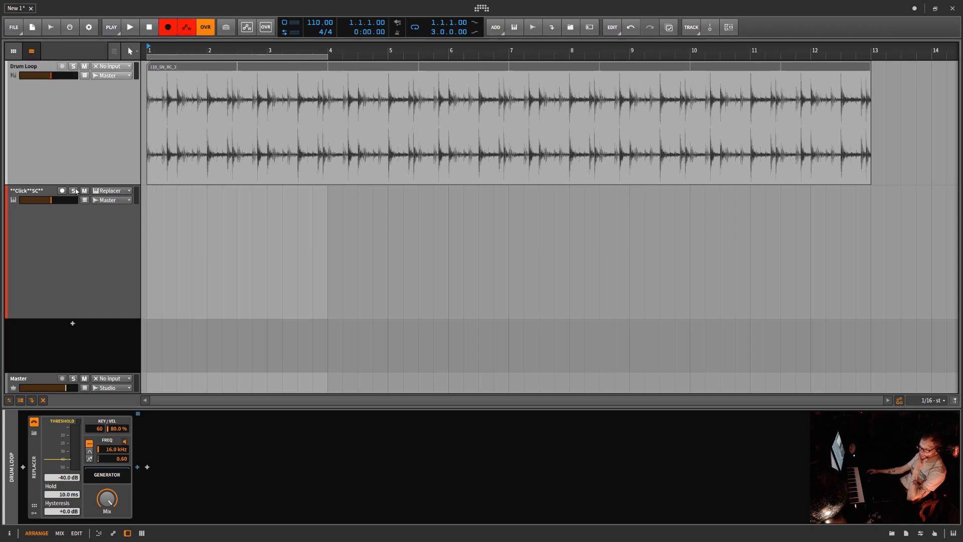
{"action": "left_click", "coordinate": [61, 191]}
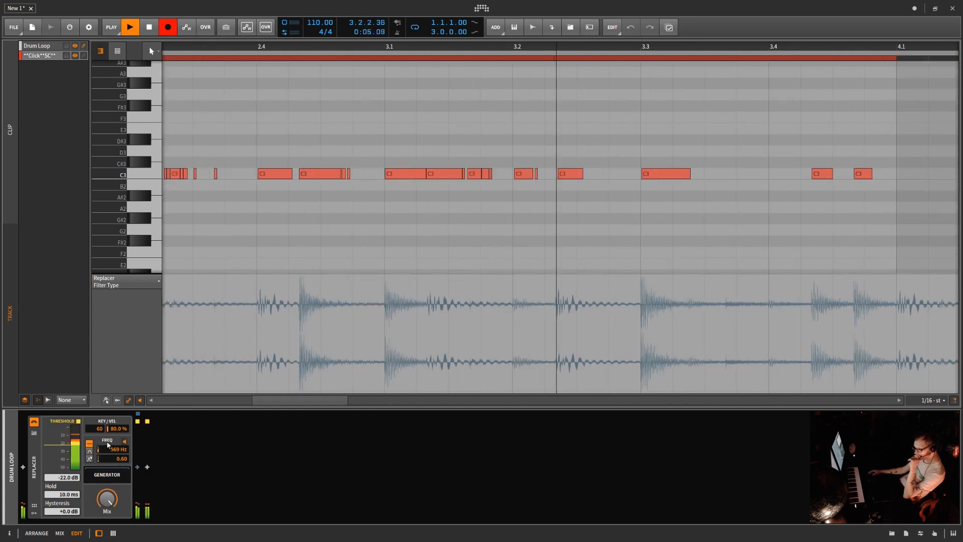
Step: While recording in a loop, raise the Replacer's threshold to about -13 dB and tune its filter frequency to 74.9 Hz
{"action": "mouse_move", "coordinate": [66, 446]}
{"action": "left_mouse_down"}
{"action": "mouse_move", "coordinate": [66, 454]}
{"action": "mouse_move", "coordinate": [69, 436]}
{"action": "left_mouse_up"}
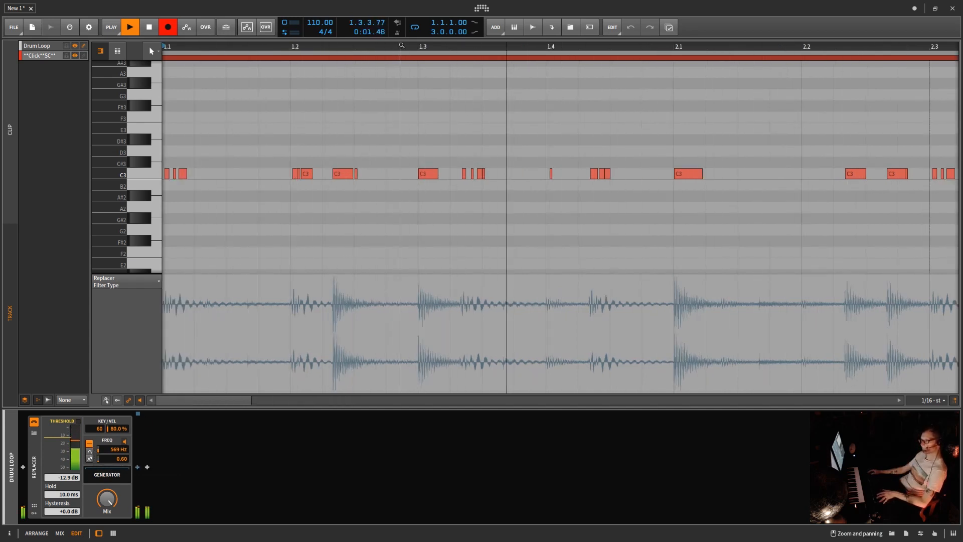
{"action": "left_click_drag", "start_coordinate": [397, 58], "coordinate": [396, 43]}
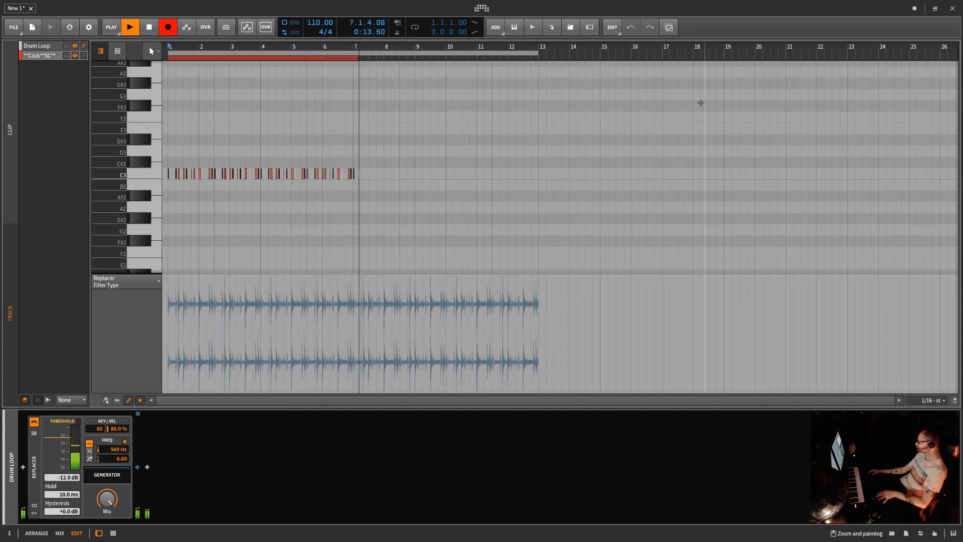
{"action": "left_click_drag", "start_coordinate": [287, 46], "coordinate": [321, 100]}
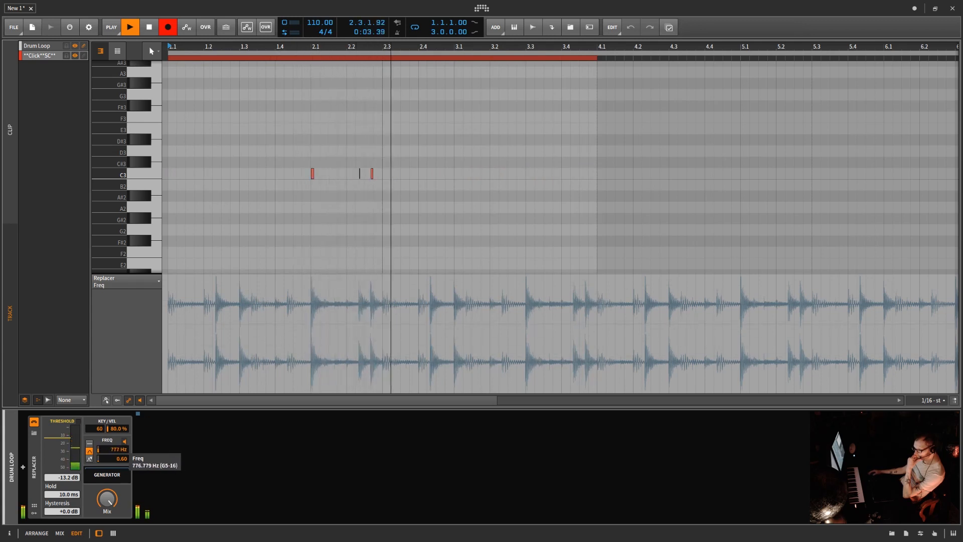
{"action": "mouse_move", "coordinate": [116, 450]}
{"action": "left_mouse_down"}
{"action": "mouse_move", "coordinate": [115, 393]}
{"action": "mouse_move", "coordinate": [116, 448]}
{"action": "left_mouse_up"}
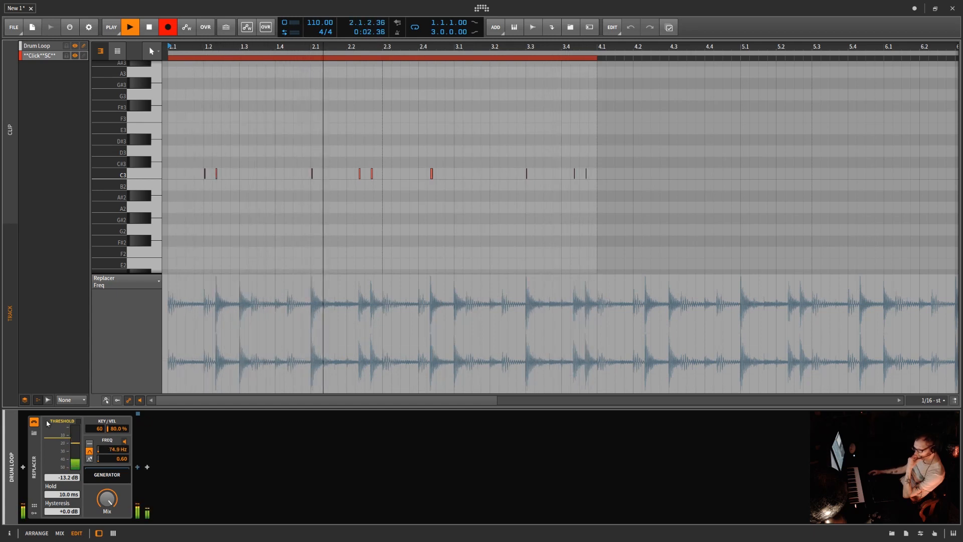
Step: Set the Replacer's filter frequency to 569 Hz while trying detection thresholds of -18.2 dB, -39.7 dB and about -15 dB
{"action": "left_click_drag", "start_coordinate": [67, 440], "coordinate": [66, 445]}
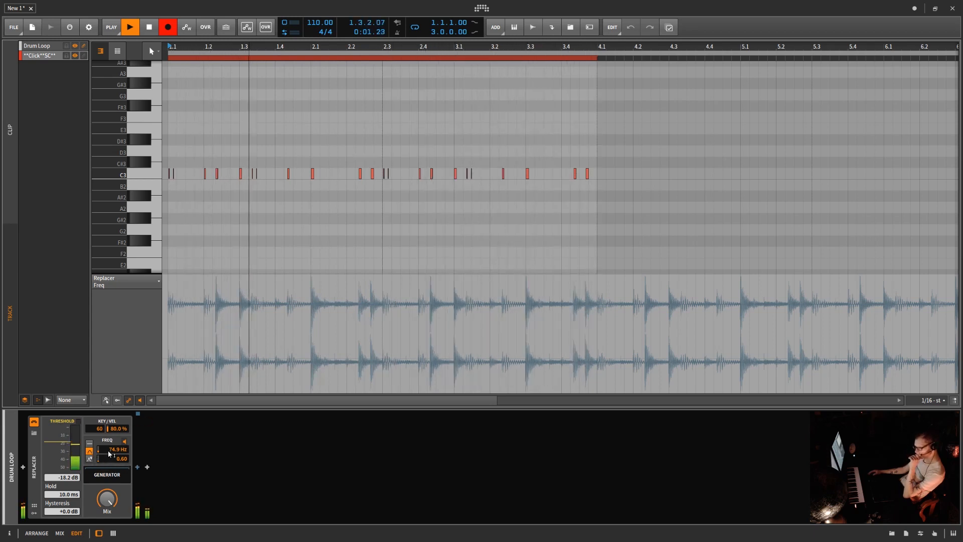
{"action": "left_click_drag", "start_coordinate": [114, 450], "coordinate": [115, 418]}
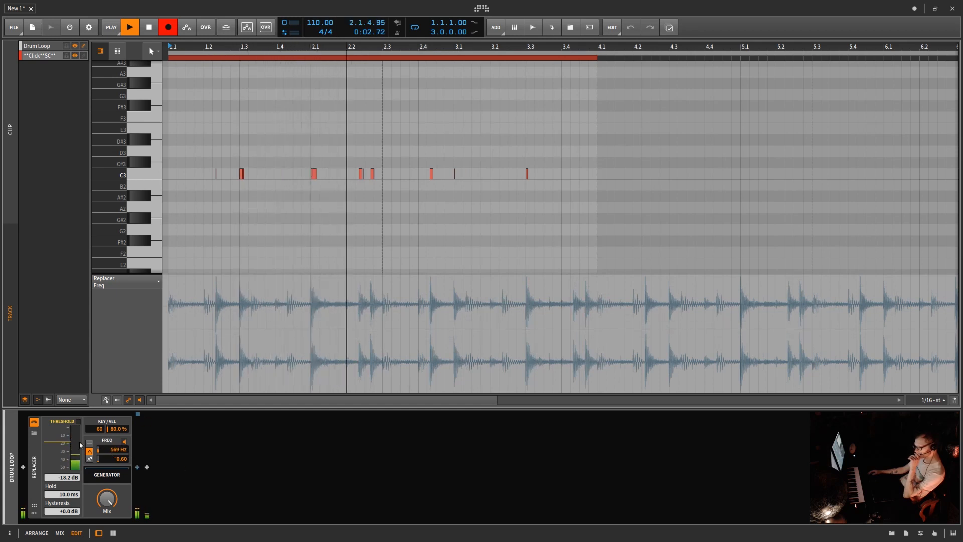
{"action": "left_click_drag", "start_coordinate": [64, 445], "coordinate": [63, 465]}
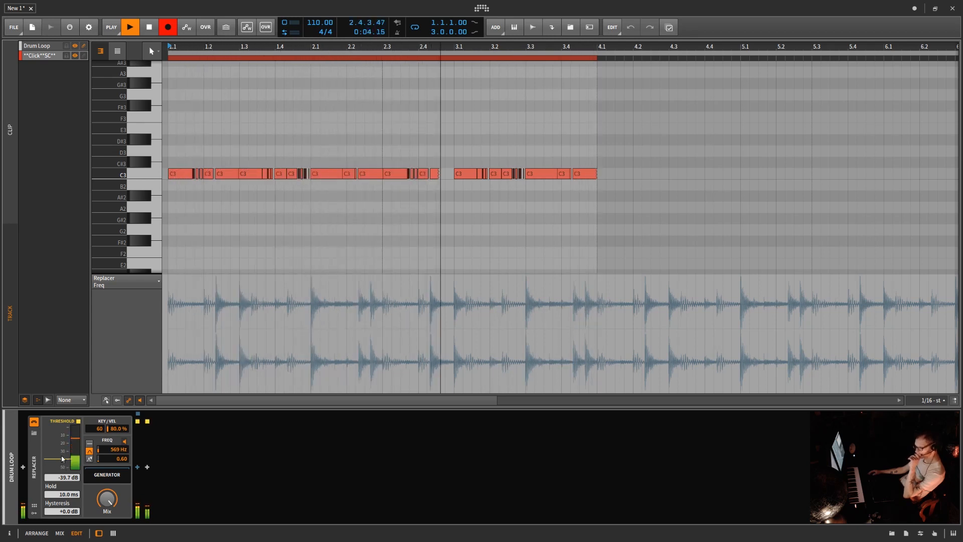
{"action": "left_click_drag", "start_coordinate": [64, 466], "coordinate": [64, 432]}
{"action": "left_click_drag", "start_coordinate": [64, 433], "coordinate": [64, 439]}
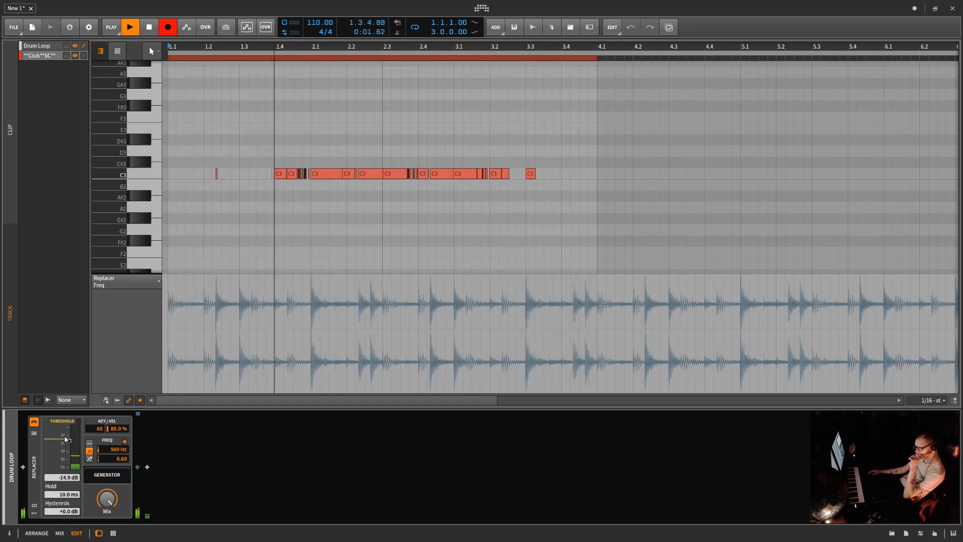
Step: Try Replacer hold times of 100 ms and 1.00 ms, and lower the detection threshold to -31.0 dB
{"action": "left_click_drag", "start_coordinate": [63, 494], "coordinate": [63, 467]}
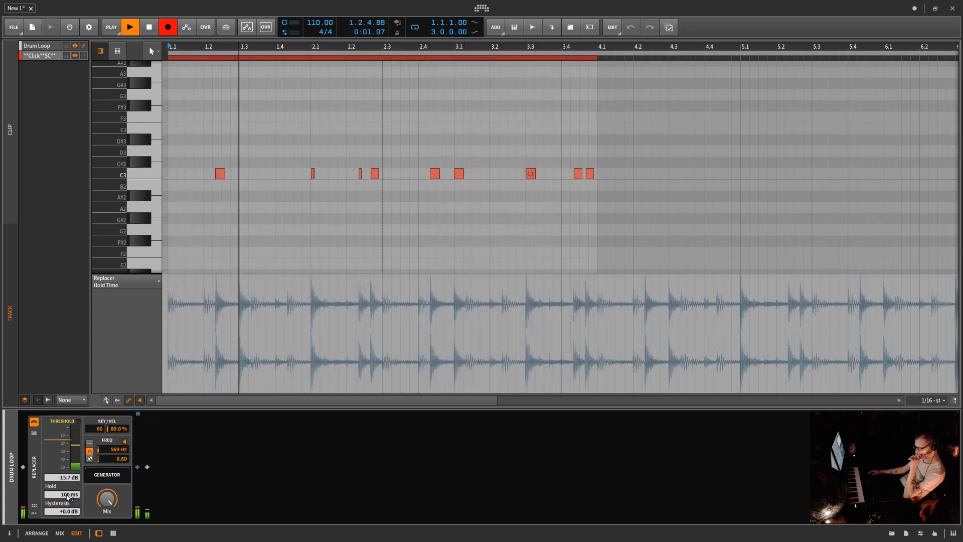
{"action": "left_click_drag", "start_coordinate": [66, 495], "coordinate": [65, 537]}
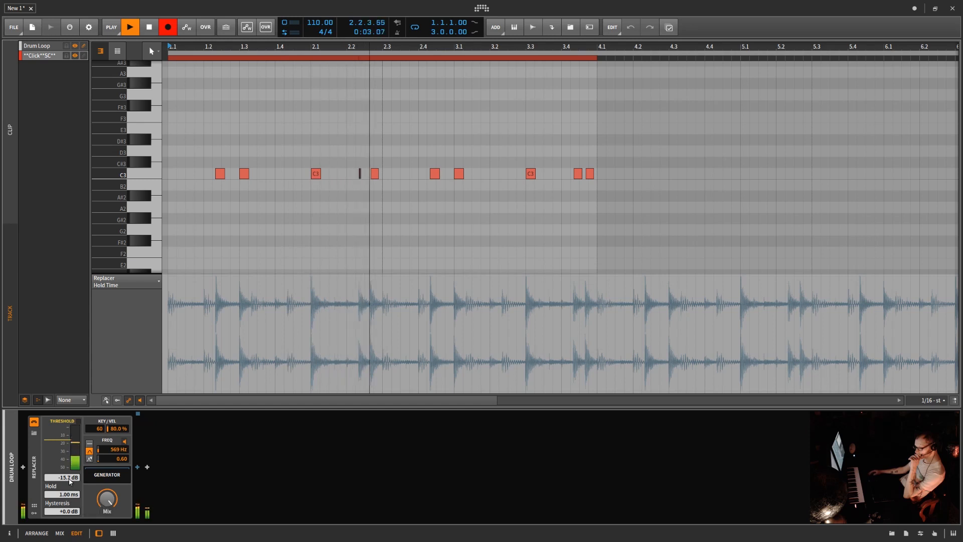
{"action": "left_click_drag", "start_coordinate": [63, 441], "coordinate": [64, 458]}
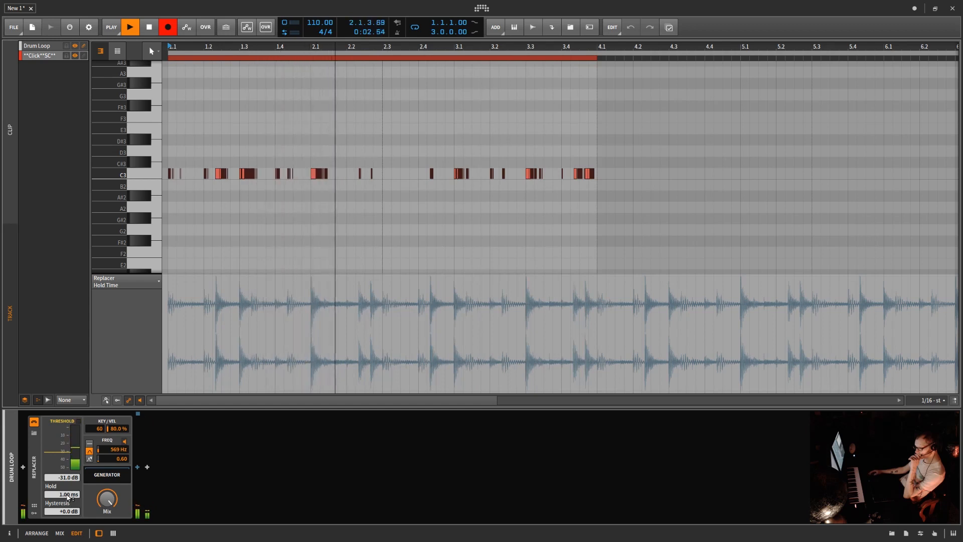
{"action": "mouse_move", "coordinate": [67, 497]}
{"action": "left_mouse_down"}
{"action": "mouse_move", "coordinate": [68, 437]}
{"action": "mouse_move", "coordinate": [68, 497]}
{"action": "left_mouse_up"}
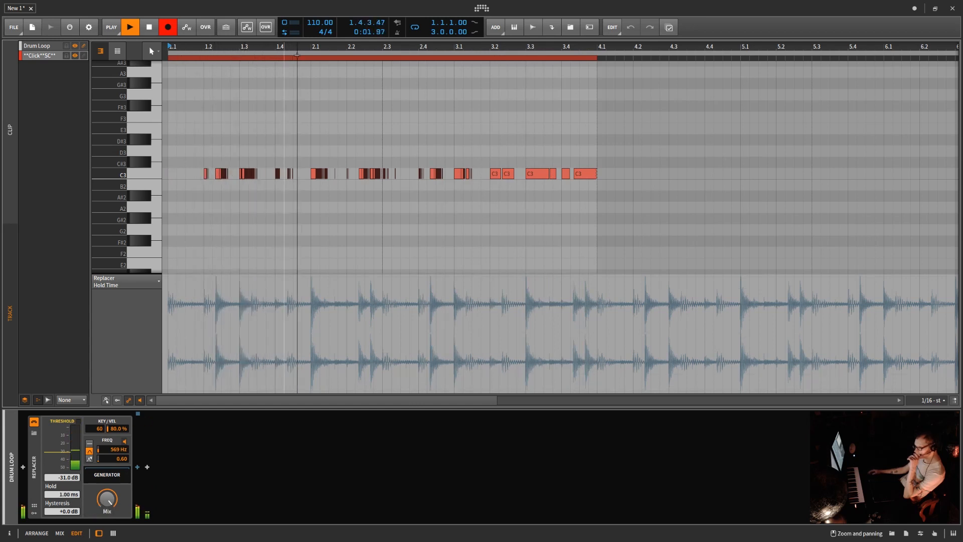
Step: Compare Replacer hold times of 4.21 ms, 1.00 ms and 3.31 ms against the drum loop's transients
{"action": "mouse_move", "coordinate": [249, 292]}
{"action": "left_mouse_down"}
{"action": "mouse_move", "coordinate": [256, 326]}
{"action": "mouse_move", "coordinate": [315, 384]}
{"action": "left_mouse_up"}
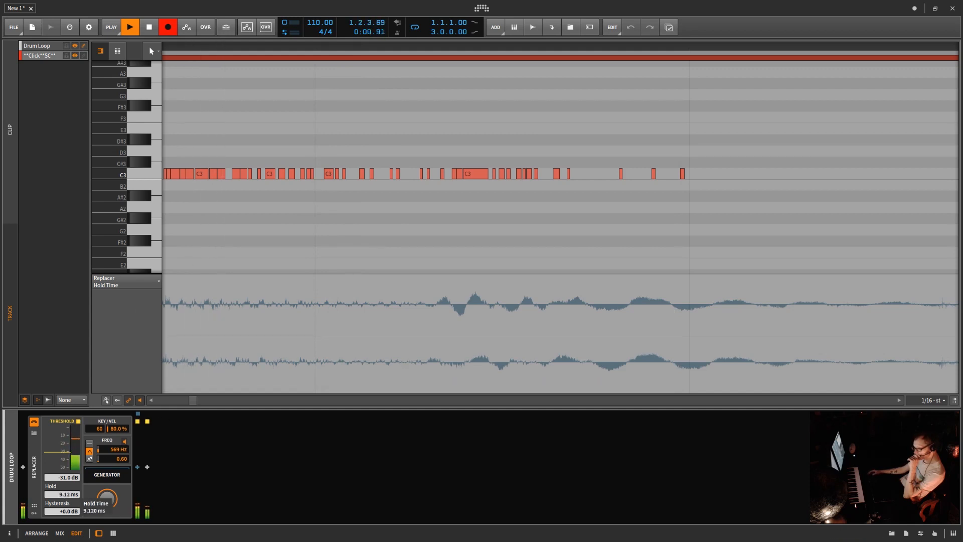
{"action": "left_click_drag", "start_coordinate": [62, 494], "coordinate": [62, 483]}
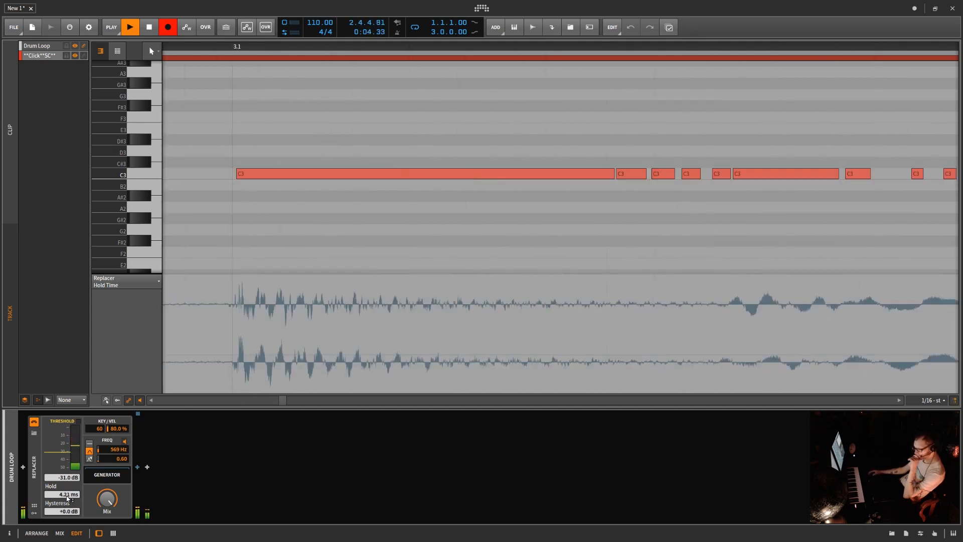
{"action": "left_click_drag", "start_coordinate": [68, 498], "coordinate": [68, 521]}
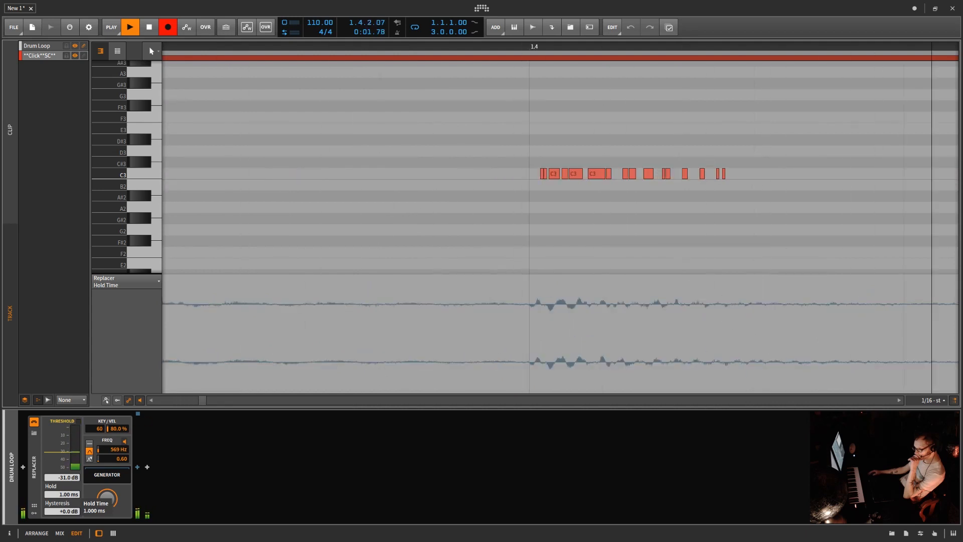
{"action": "mouse_move", "coordinate": [68, 495]}
{"action": "left_mouse_down"}
{"action": "mouse_move", "coordinate": [68, 442]}
{"action": "mouse_move", "coordinate": [68, 483]}
{"action": "left_mouse_up"}
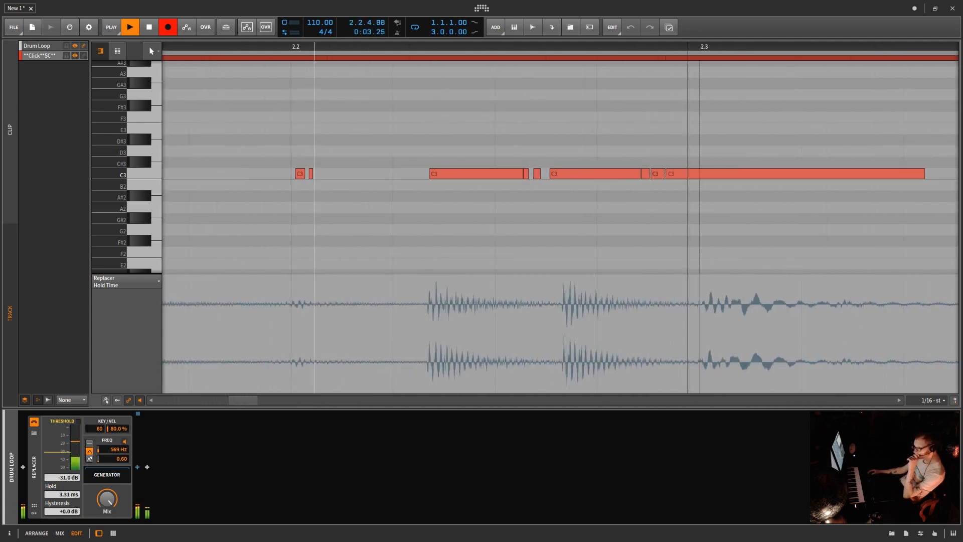
{"action": "left_click_drag", "start_coordinate": [318, 47], "coordinate": [307, 31]}
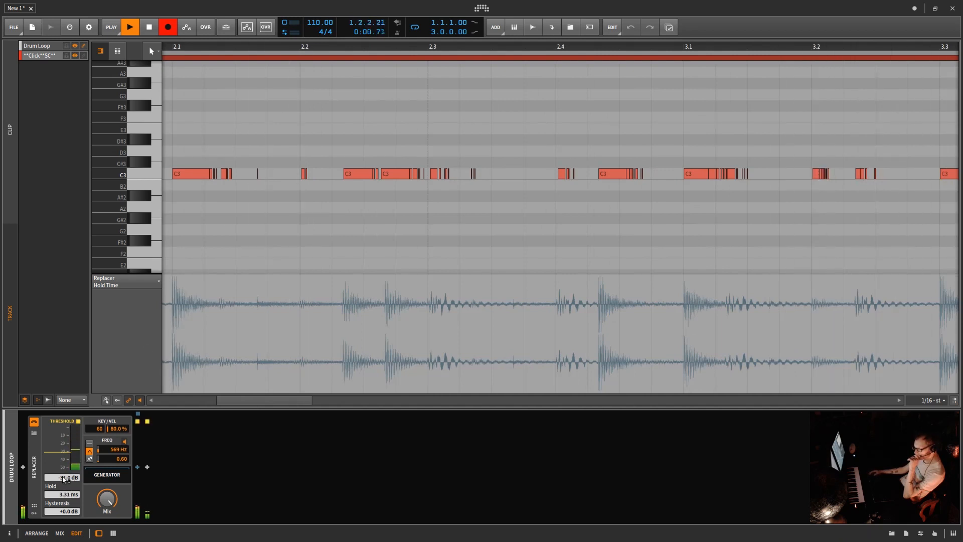
Step: Set the Replacer's threshold to -22.0 dB, and reset the hold time to its default after trying 100 ms
{"action": "left_click_drag", "start_coordinate": [64, 479], "coordinate": [65, 498]}
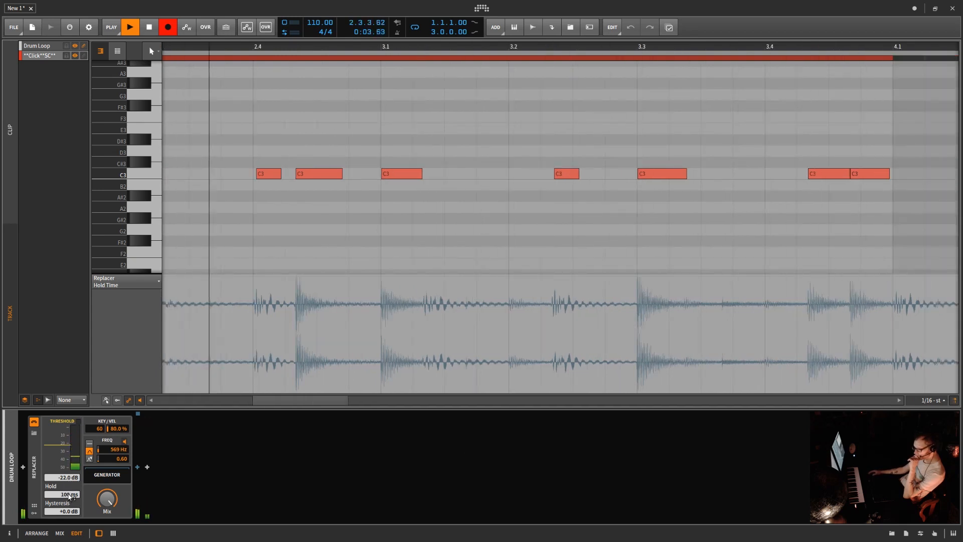
{"action": "right_click", "coordinate": [69, 495]}
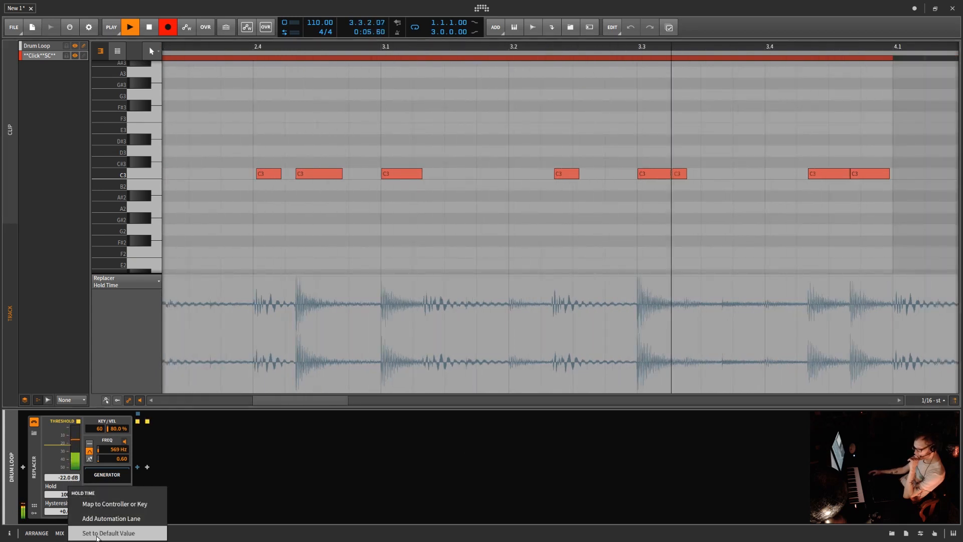
{"action": "left_click", "coordinate": [97, 533]}
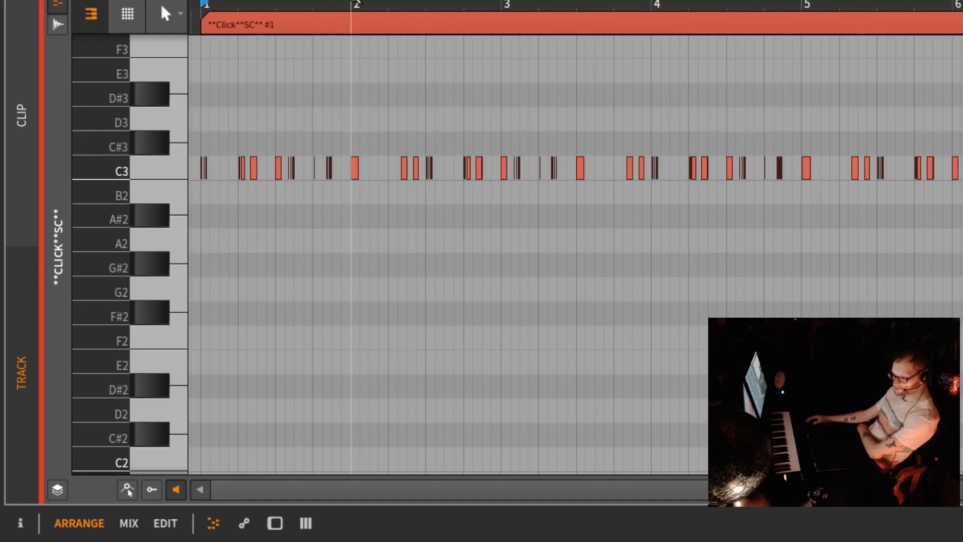
Step: Examine the spacing and lengths of the recorded C3 notes in the **Click**SC** clip, especially around bar 2
{"action": "left_click_drag", "start_coordinate": [379, 6], "coordinate": [509, 192]}
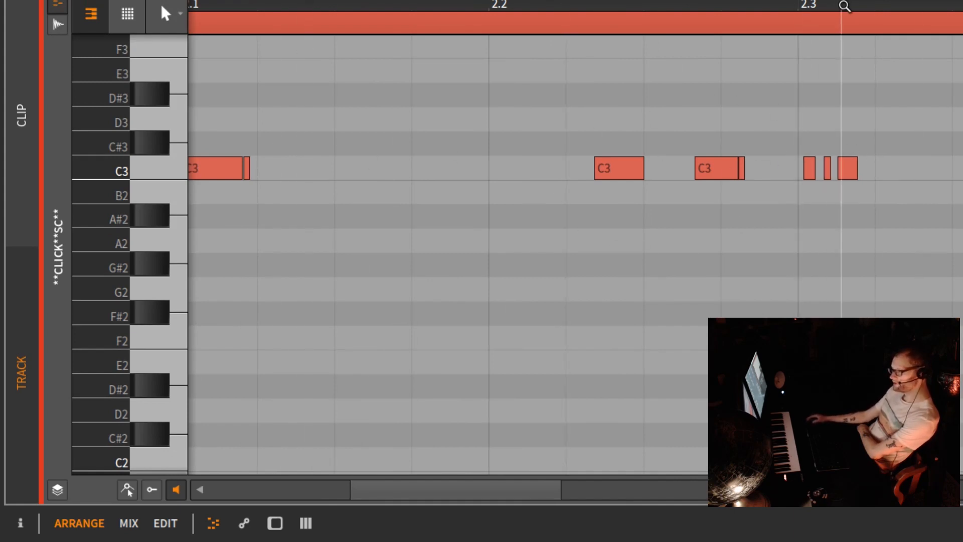
{"action": "left_click_drag", "start_coordinate": [853, 3], "coordinate": [830, 114]}
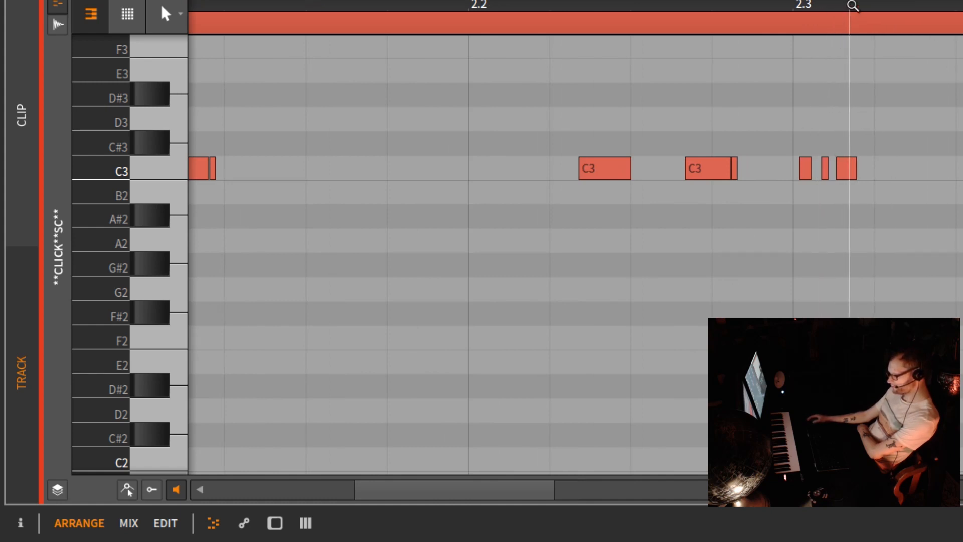
{"action": "mouse_move", "coordinate": [853, 6]}
{"action": "left_mouse_down"}
{"action": "mouse_move", "coordinate": [845, 35]}
{"action": "mouse_move", "coordinate": [848, 6]}
{"action": "mouse_move", "coordinate": [867, 0]}
{"action": "left_mouse_up"}
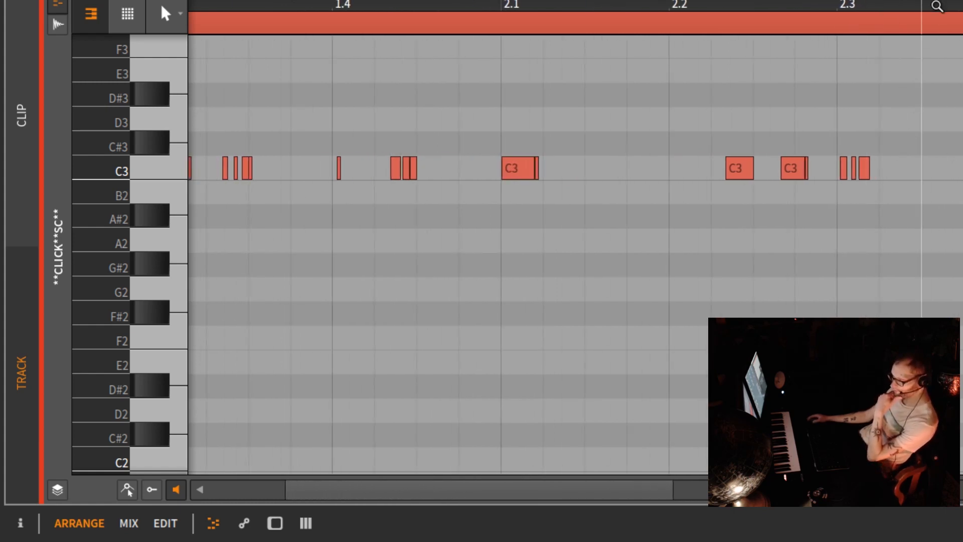
{"action": "mouse_move", "coordinate": [938, 6]}
{"action": "left_mouse_down"}
{"action": "mouse_move", "coordinate": [949, 6]}
{"action": "mouse_move", "coordinate": [951, 23]}
{"action": "mouse_move", "coordinate": [938, 14]}
{"action": "mouse_move", "coordinate": [949, 2]}
{"action": "left_mouse_up"}
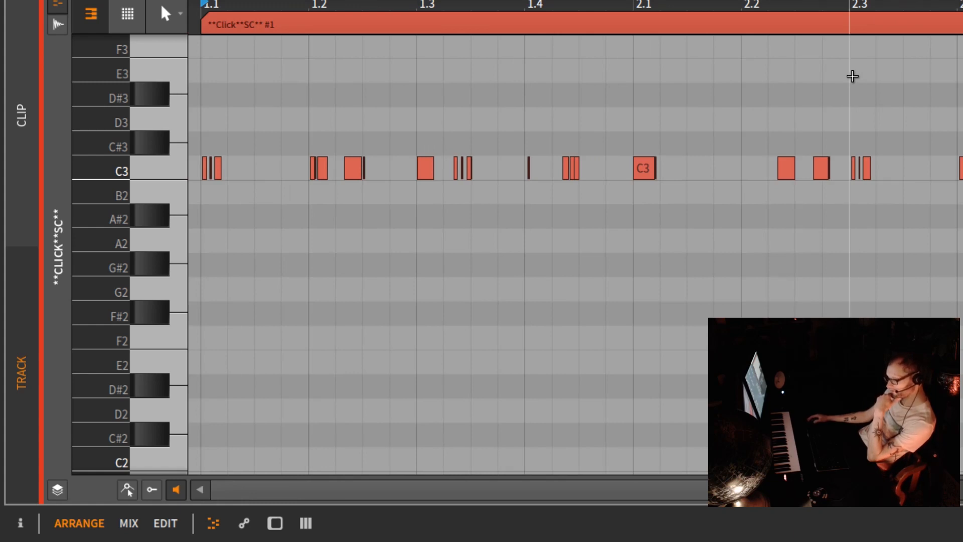
{"action": "left_click_drag", "start_coordinate": [742, 8], "coordinate": [437, 2]}
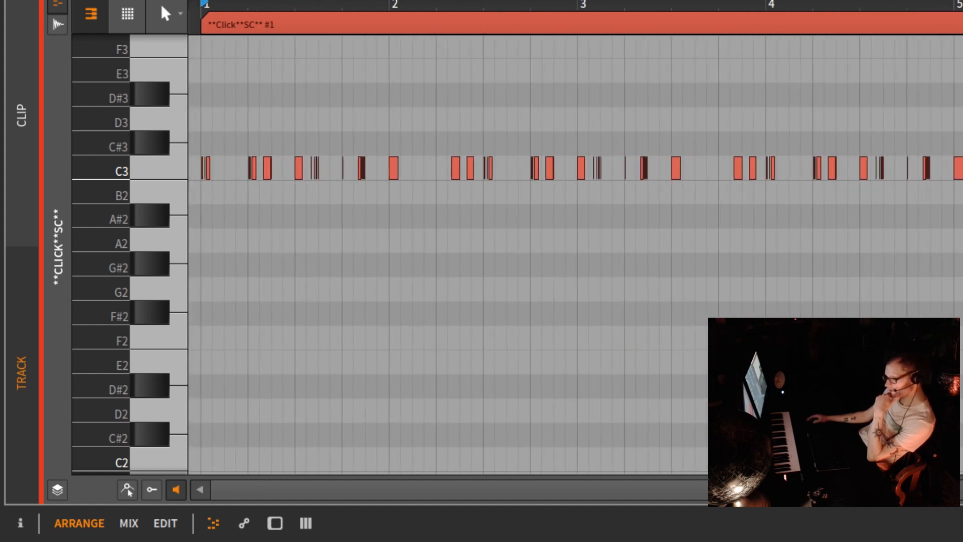
Step: Play back the **Click**SC** track while raising the E-Hat's Attack well above minimum, and stop playback
{"action": "key", "text": "d"}
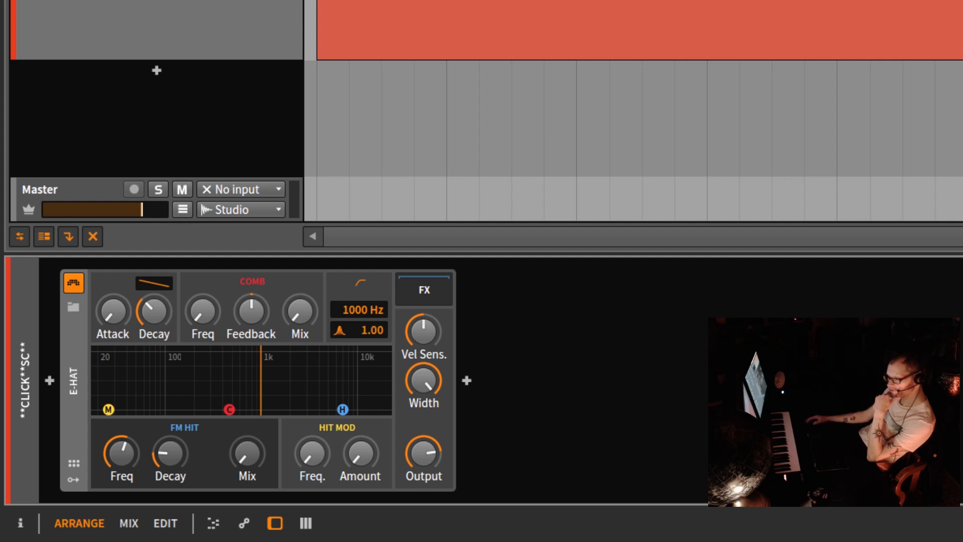
{"action": "key", "text": "space"}
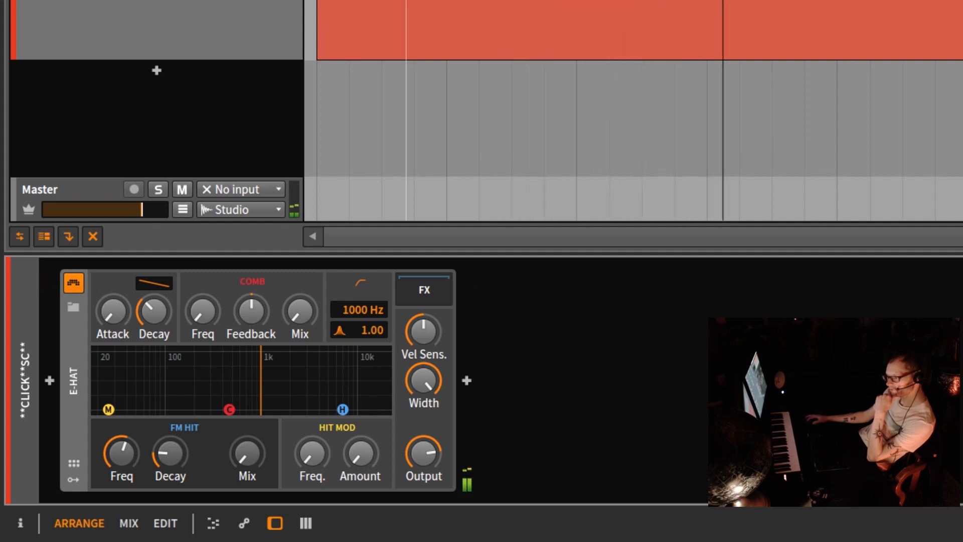
{"action": "mouse_move", "coordinate": [124, 313]}
{"action": "left_mouse_down"}
{"action": "mouse_move", "coordinate": [124, 281]}
{"action": "mouse_move", "coordinate": [116, 311]}
{"action": "left_mouse_up"}
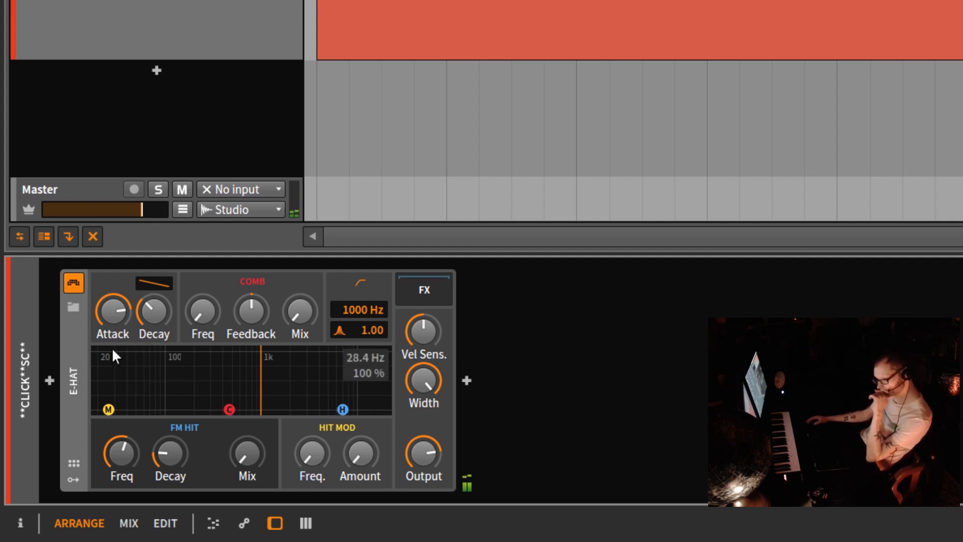
{"action": "left_click_drag", "start_coordinate": [120, 311], "coordinate": [110, 296]}
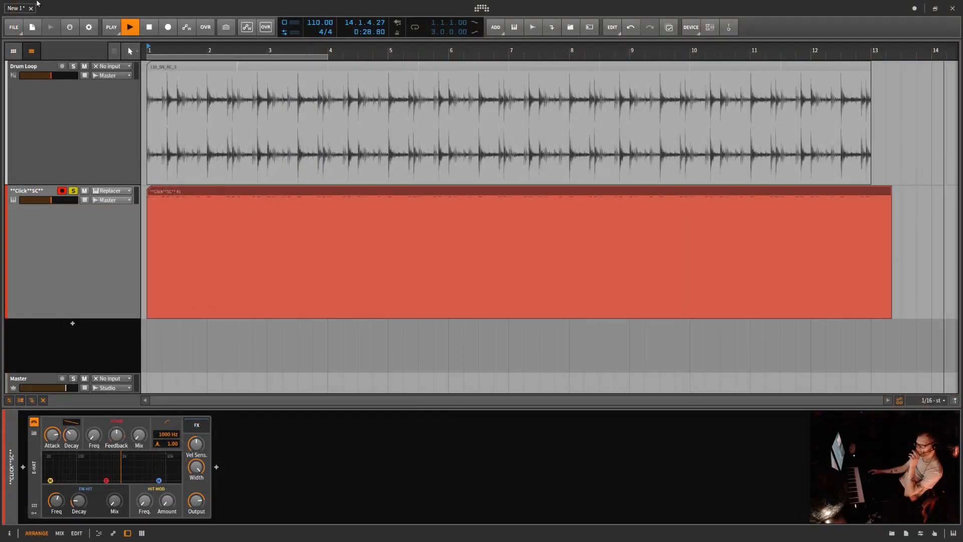
{"action": "left_click", "coordinate": [147, 29]}
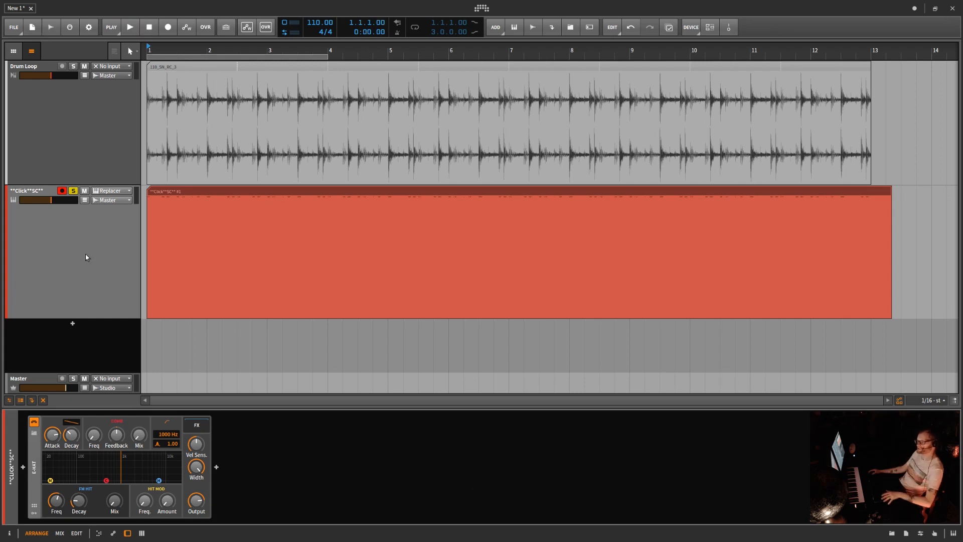
Step: Add an instrument track with the Deep Pocket preset below the click track, and unsolo the **Click**SC** track
{"action": "double_click", "coordinate": [73, 325]}
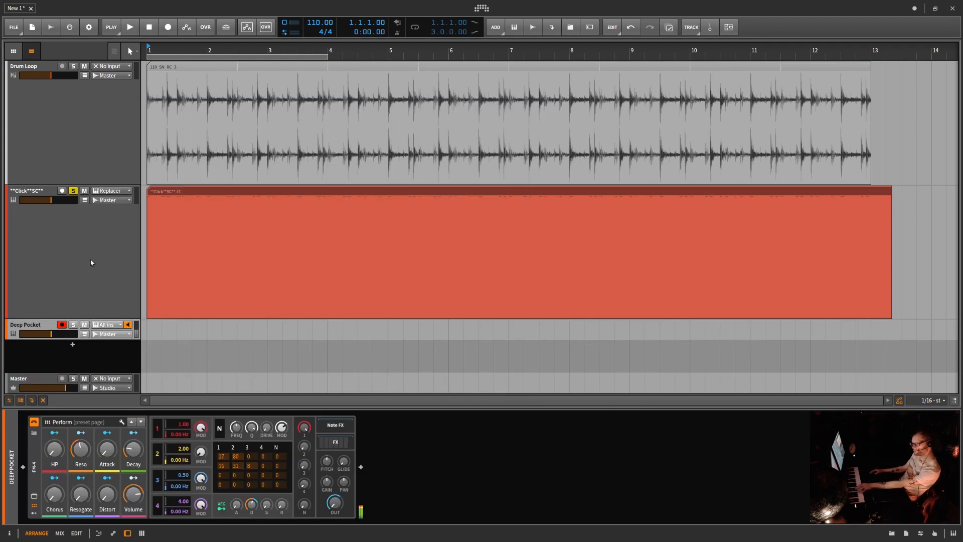
{"action": "left_click", "coordinate": [76, 191]}
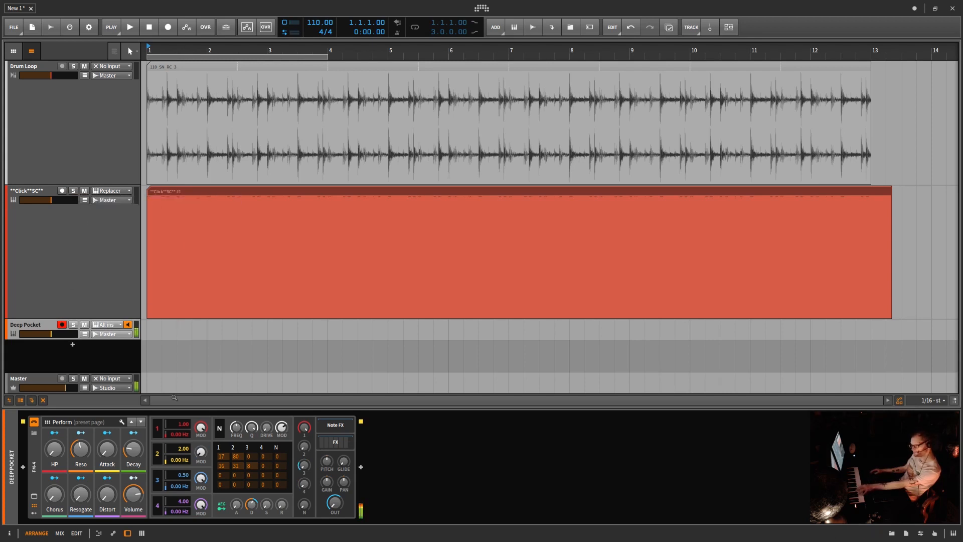
Step: Create a Deep Pocket clip about as long as the click clip, and draw one sustained C1 note from bar 1 to bar 13
{"action": "double_click", "coordinate": [152, 329]}
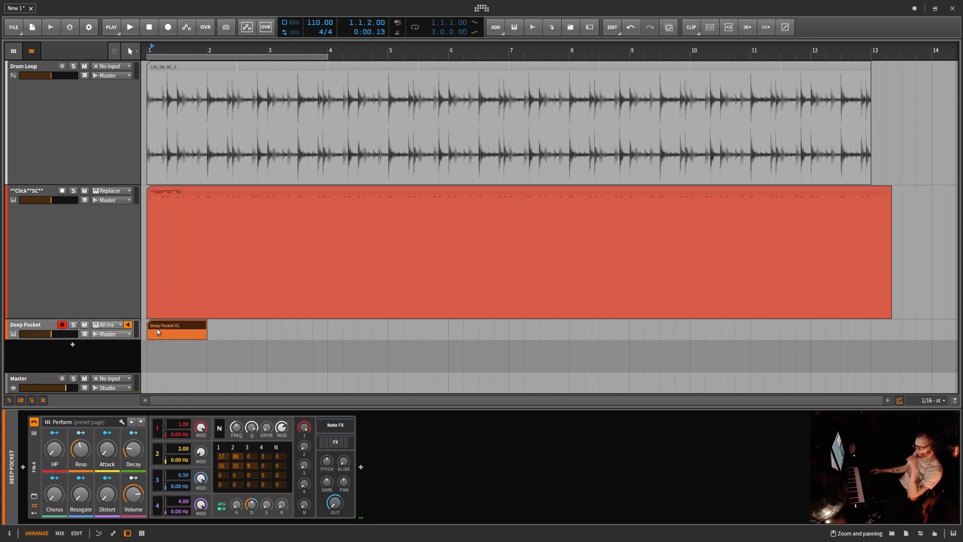
{"action": "left_click_drag", "start_coordinate": [205, 326], "coordinate": [891, 322]}
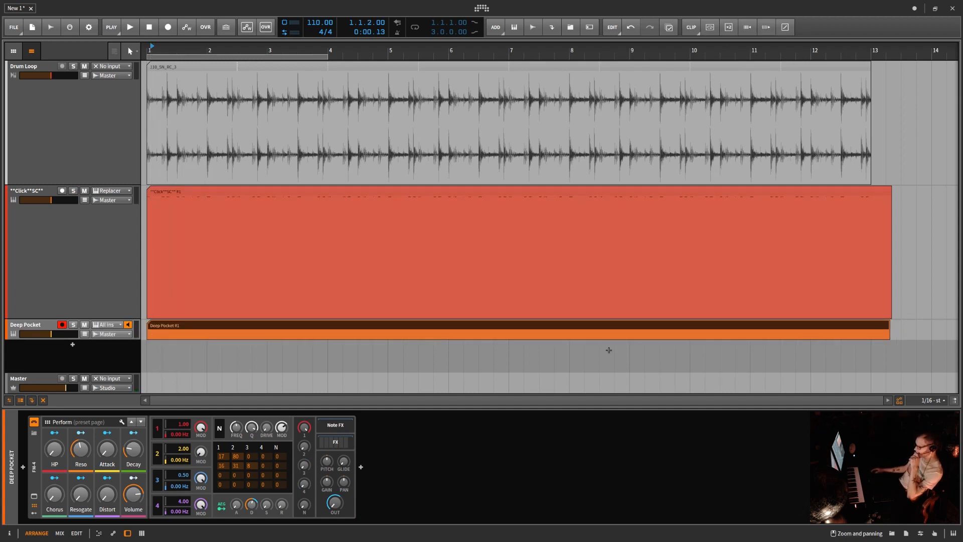
{"action": "double_click", "coordinate": [257, 326]}
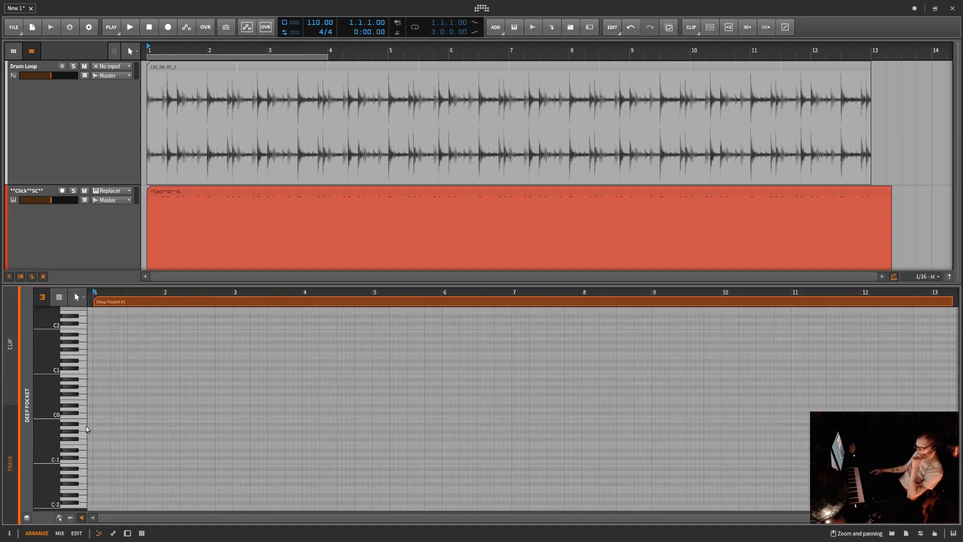
{"action": "scroll", "coordinate": [98, 369], "scroll_direction": "up", "scroll_amount": 4}
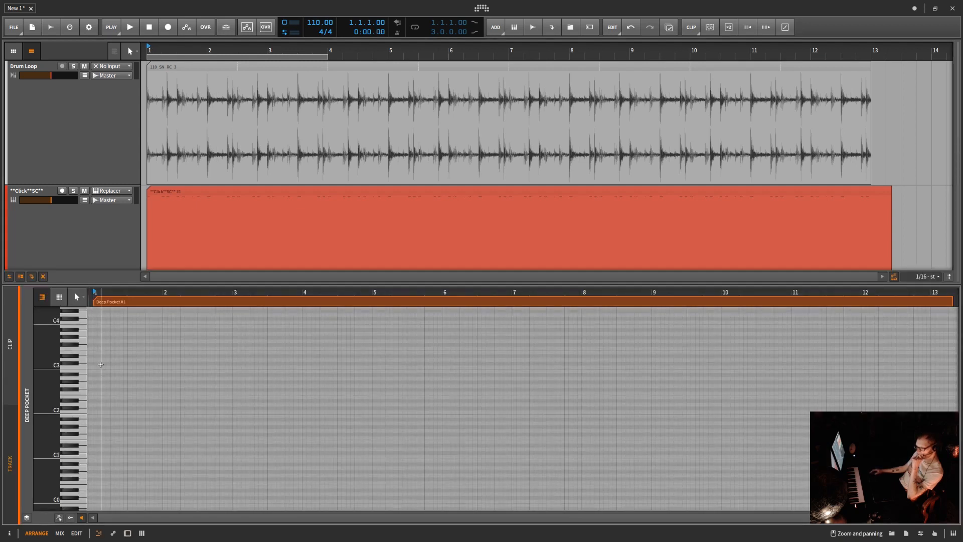
{"action": "left_click", "coordinate": [74, 412]}
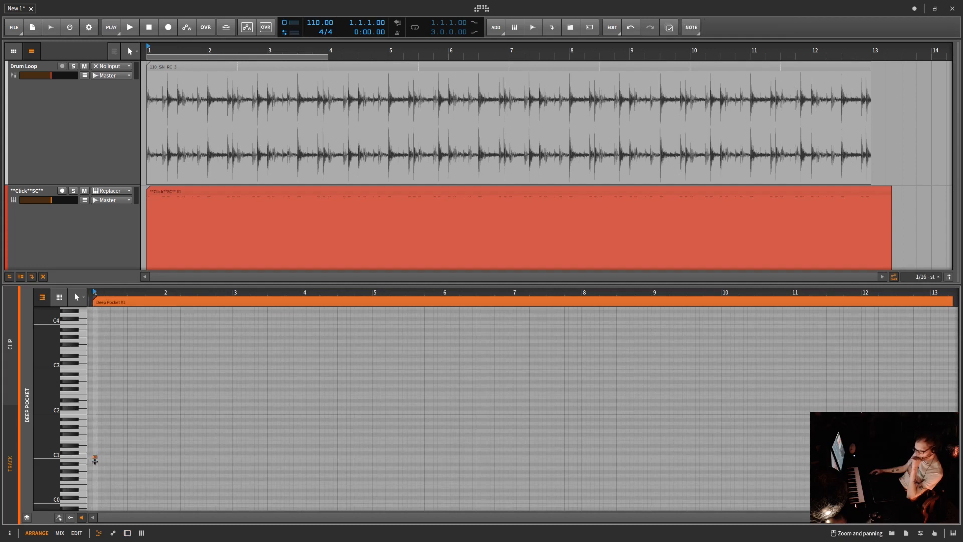
{"action": "left_click_drag", "start_coordinate": [104, 457], "coordinate": [943, 457]}
{"action": "scroll", "coordinate": [943, 457], "scroll_direction": "right", "scroll_amount": 2}
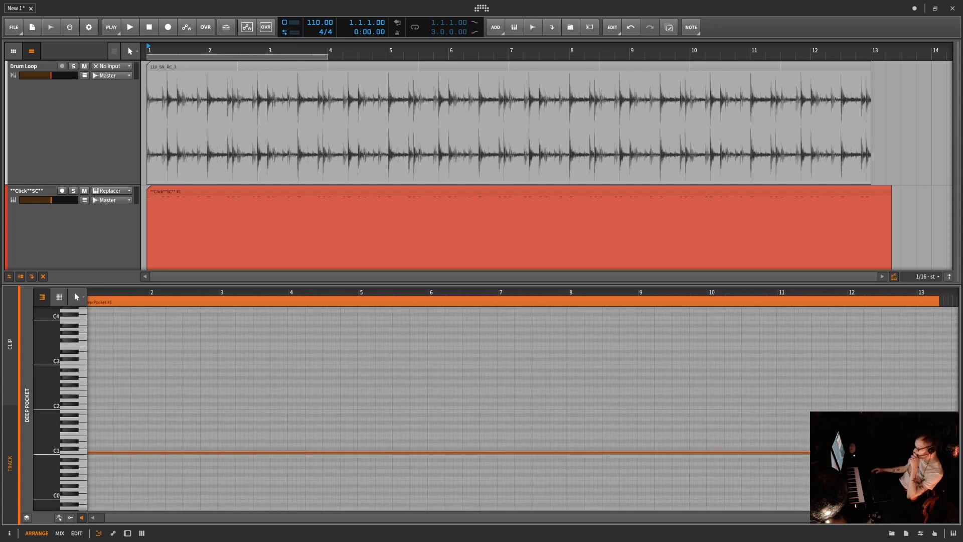
{"action": "scroll", "coordinate": [943, 458], "scroll_direction": "down", "scroll_amount": 2}
{"action": "scroll", "coordinate": [522, 408], "scroll_direction": "down", "scroll_amount": 2}
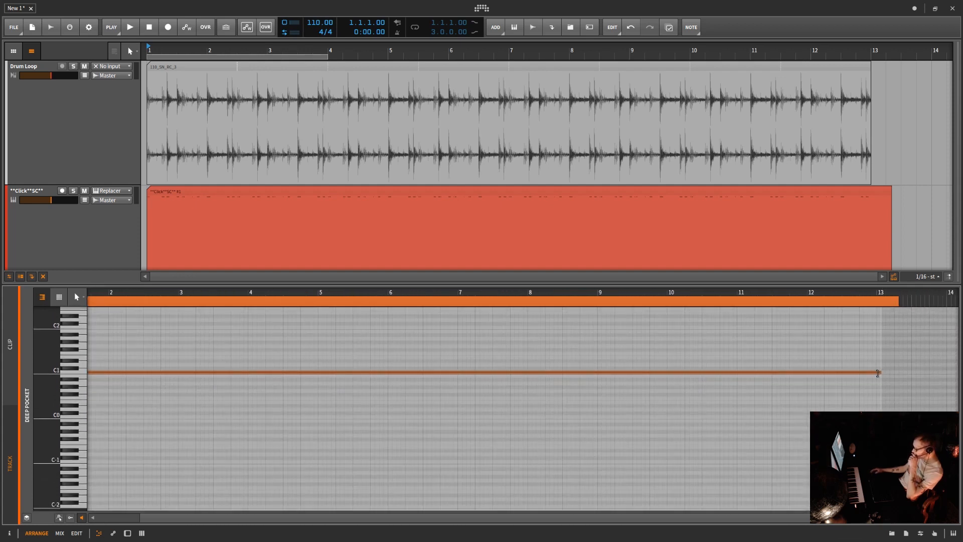
Step: Trim the Deep Pocket clip to end at bar 13, and raise the FM-4's amplitude envelope sustain during playback
{"action": "left_click_drag", "start_coordinate": [898, 301], "coordinate": [889, 301]}
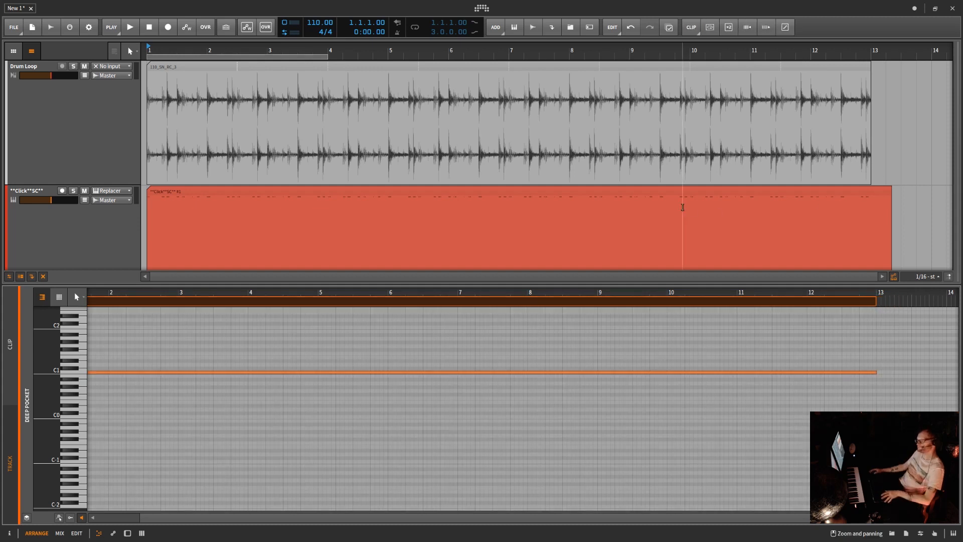
{"action": "key", "text": "space"}
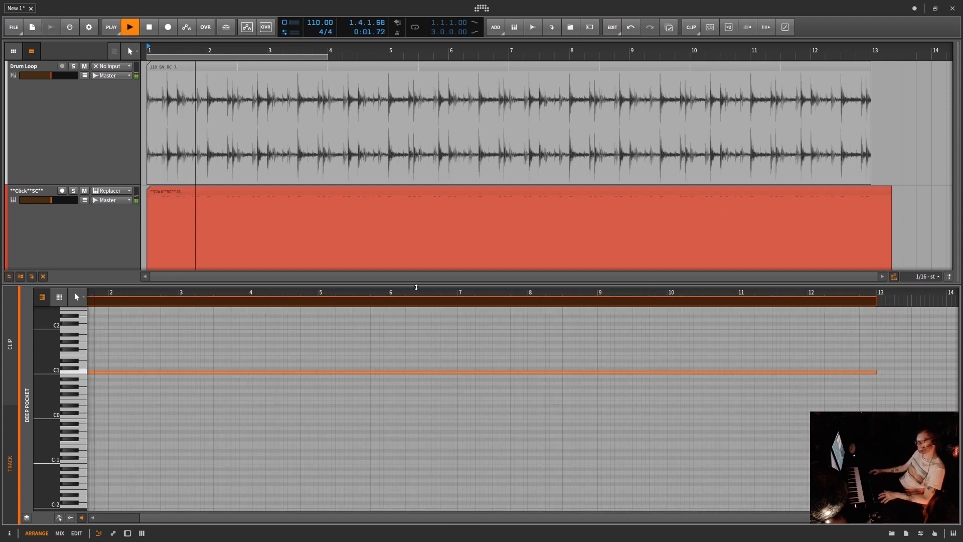
{"action": "left_click_drag", "start_coordinate": [416, 287], "coordinate": [430, 414]}
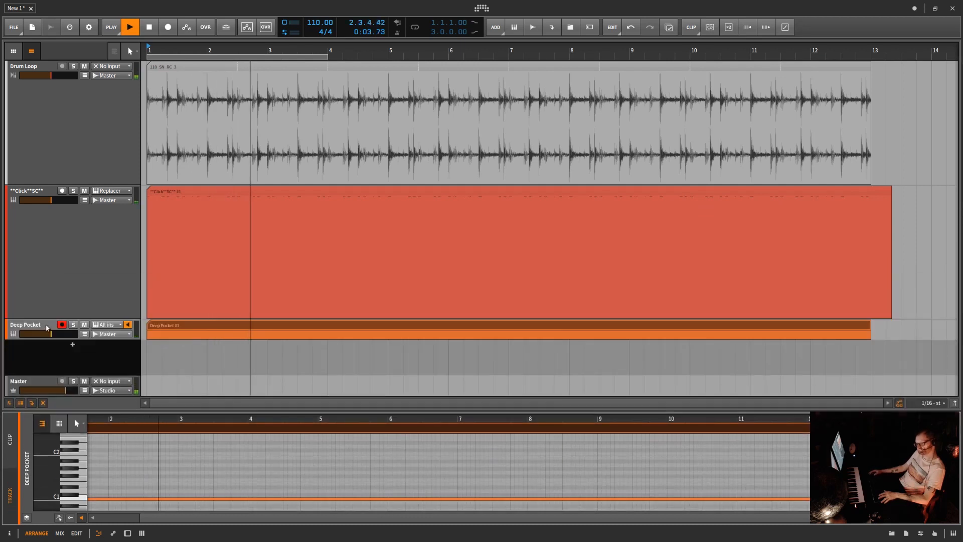
{"action": "key", "text": "d"}
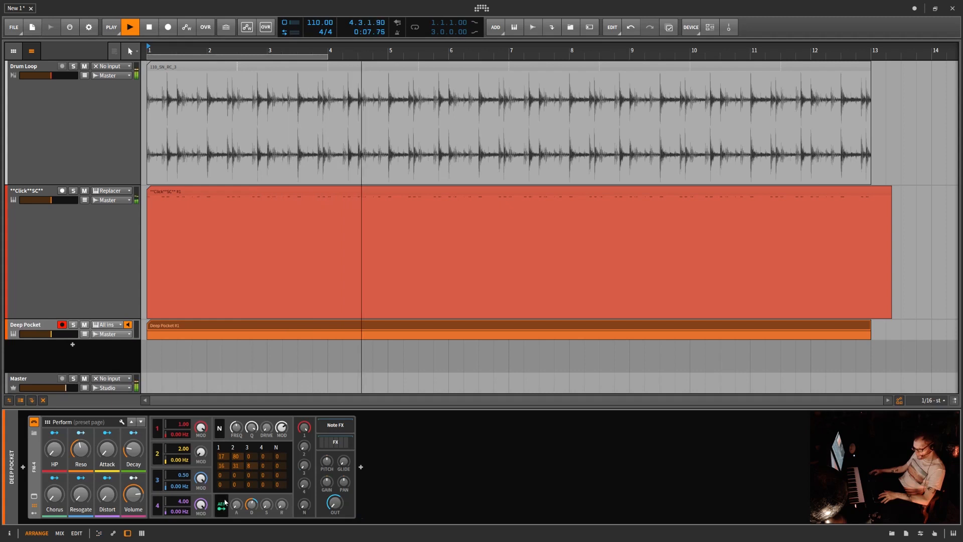
{"action": "left_click_drag", "start_coordinate": [267, 506], "coordinate": [268, 431]}
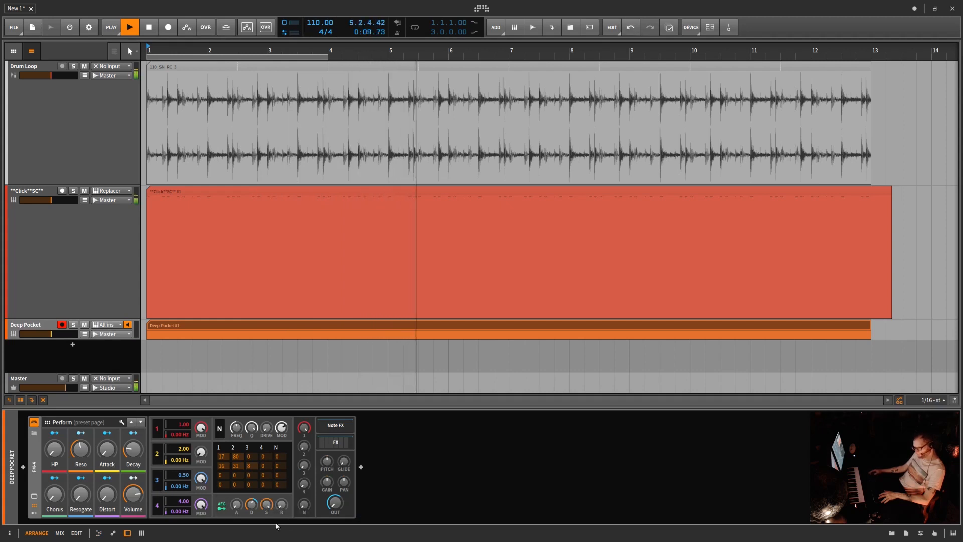
{"action": "key", "text": "space"}
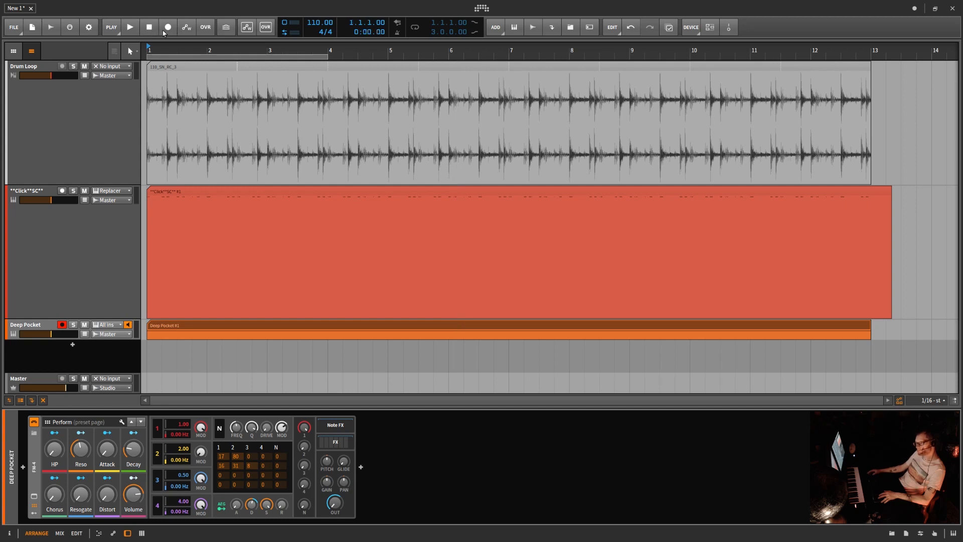
Step: Play back with the **Click**SC** track muted, stop, and recolour the Deep Pocket track blue
{"action": "left_click", "coordinate": [131, 28]}
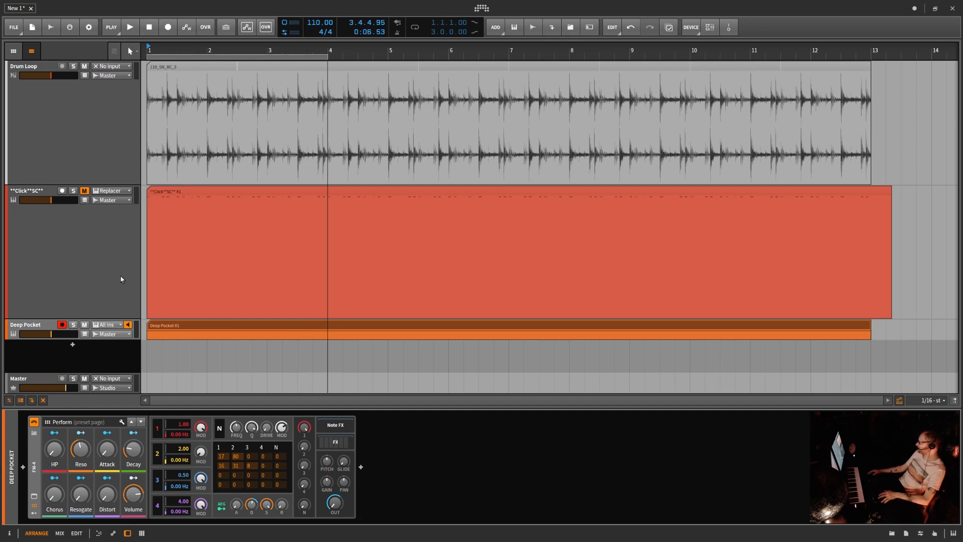
{"action": "right_click", "coordinate": [37, 327]}
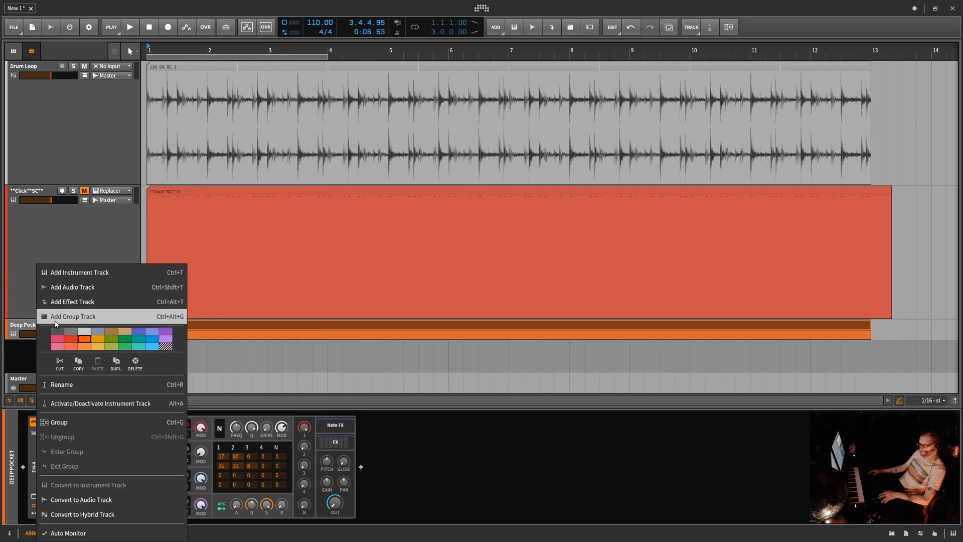
{"action": "left_click", "coordinate": [139, 332]}
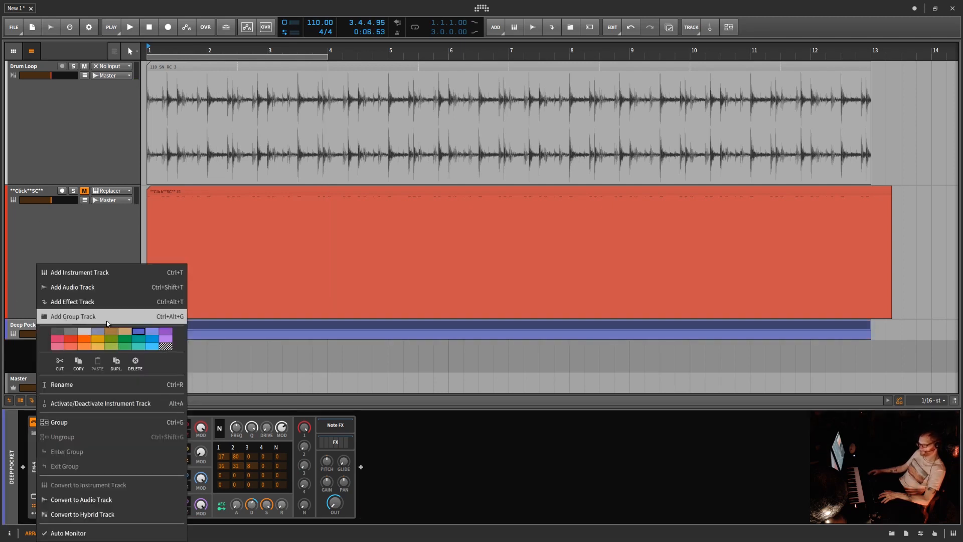
{"action": "left_click", "coordinate": [18, 328]}
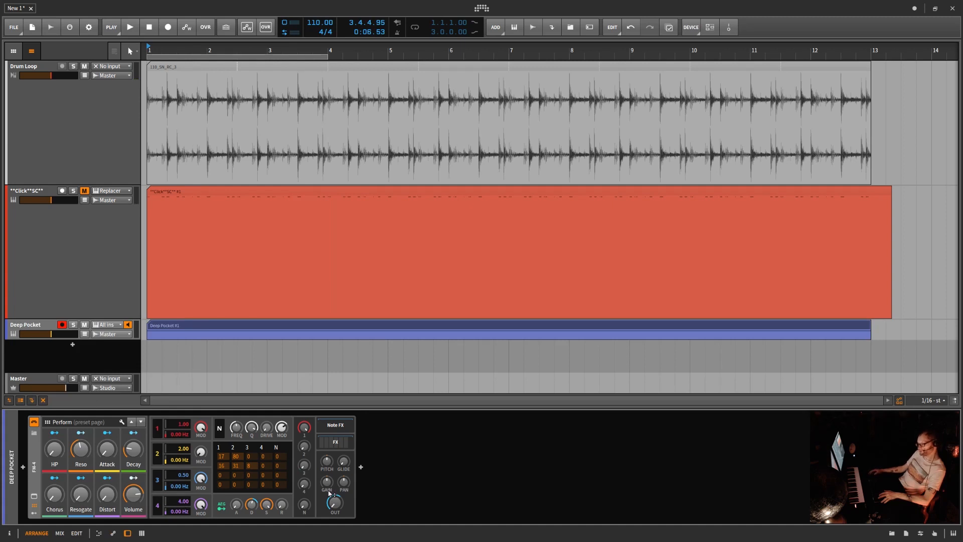
Step: Insert Bitwig's Dynamics after the FM-4 on the Deep Pocket track, with **Click**SC** (PRE) as its sidechain source
{"action": "left_click", "coordinate": [362, 468]}
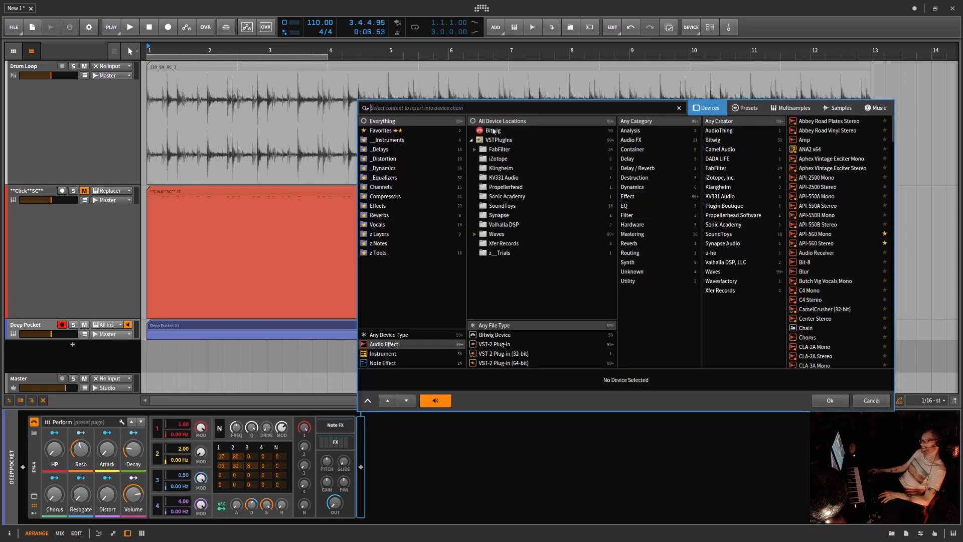
{"action": "left_click", "coordinate": [493, 131]}
{"action": "left_click", "coordinate": [811, 263]}
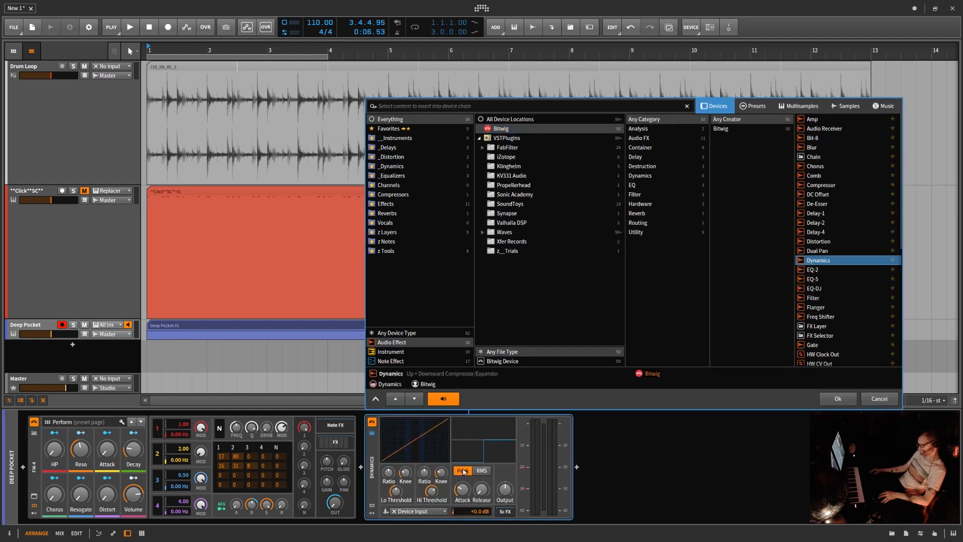
{"action": "left_click", "coordinate": [438, 512]}
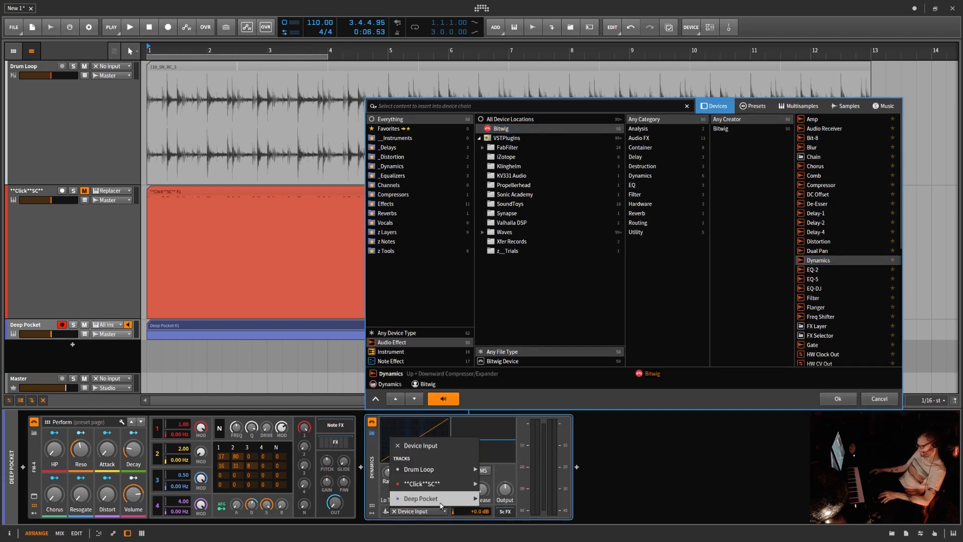
{"action": "mouse_move", "coordinate": [480, 486]}
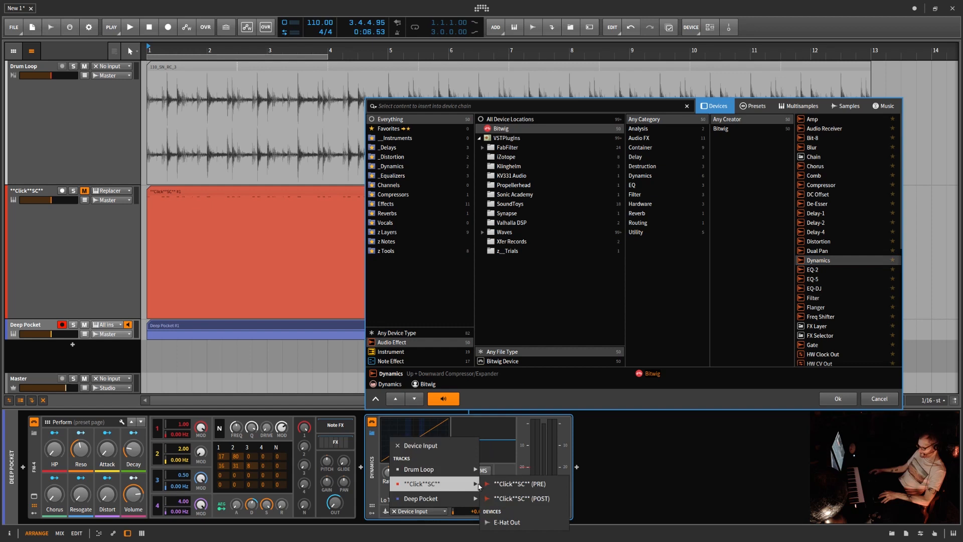
{"action": "left_click", "coordinate": [534, 485]}
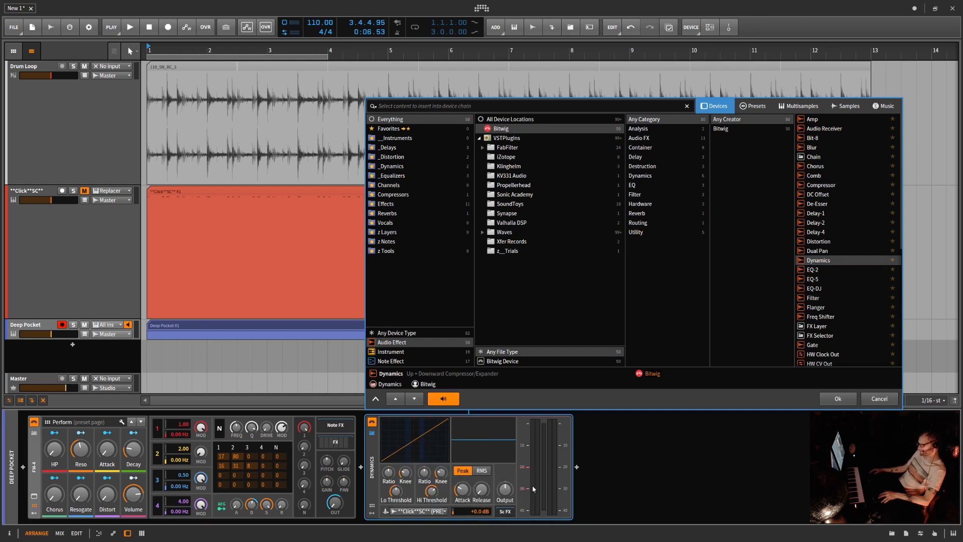
{"action": "left_click", "coordinate": [839, 400]}
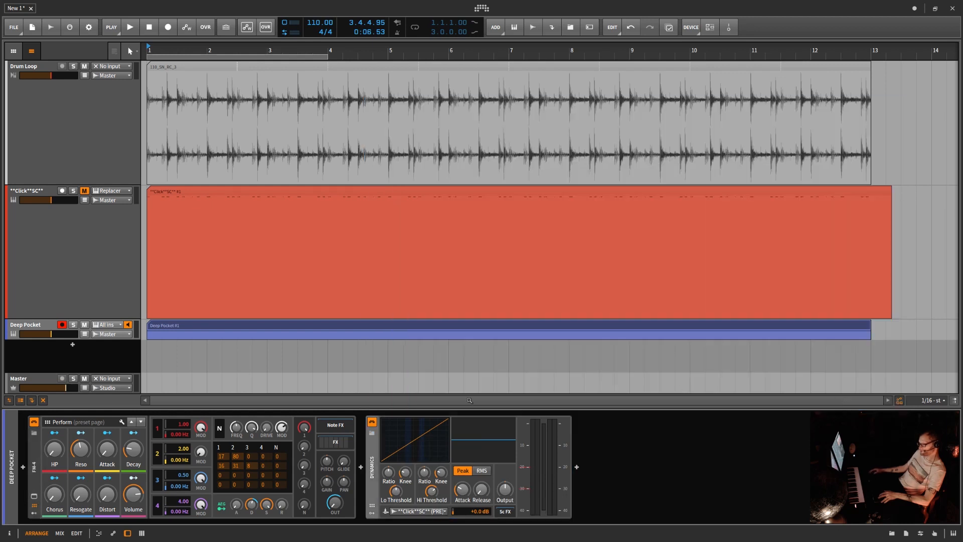
Step: During playback, raise the Dynamics device's Hi ratio and lower its Hi Threshold to duck the bass with the click
{"action": "key", "text": "space"}
{"action": "left_click_drag", "start_coordinate": [424, 472], "coordinate": [424, 454]}
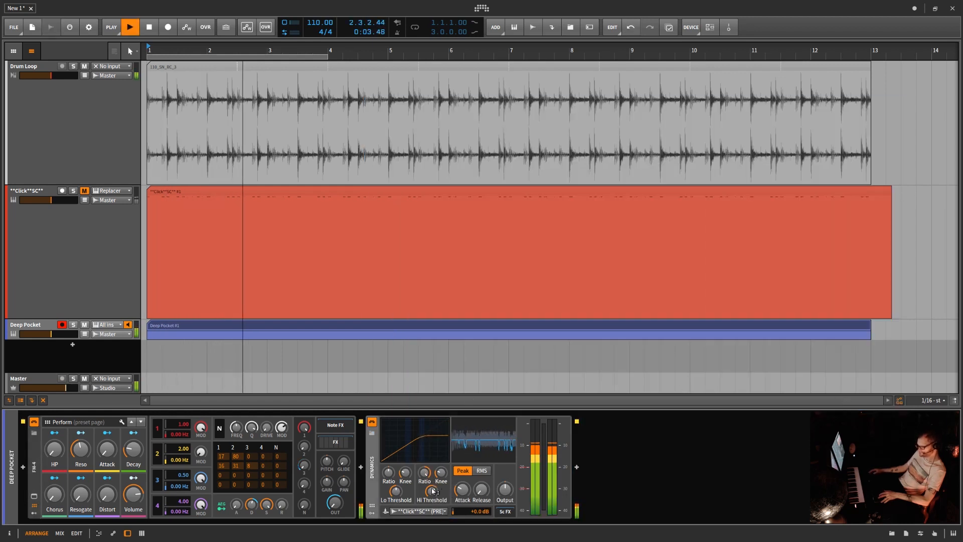
{"action": "mouse_move", "coordinate": [432, 492]}
{"action": "left_mouse_down"}
{"action": "mouse_move", "coordinate": [433, 502]}
{"action": "mouse_move", "coordinate": [417, 497]}
{"action": "left_mouse_up"}
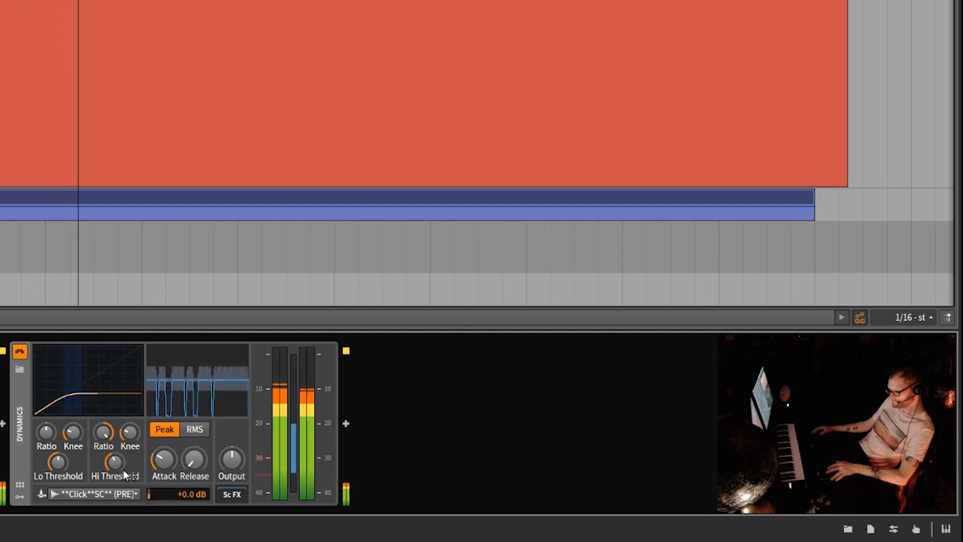
Step: Refine the Dynamics ducking with a shorter attack, longer release, gentler Hi ratio, wider Hi knee and adjusted Hi Threshold
{"action": "left_click_drag", "start_coordinate": [169, 461], "coordinate": [189, 467]}
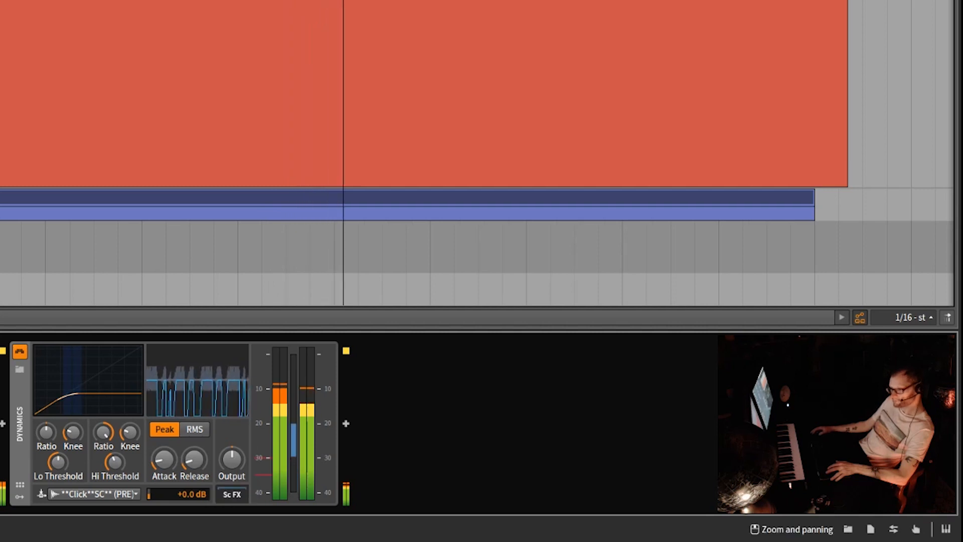
{"action": "left_click_drag", "start_coordinate": [171, 460], "coordinate": [162, 461]}
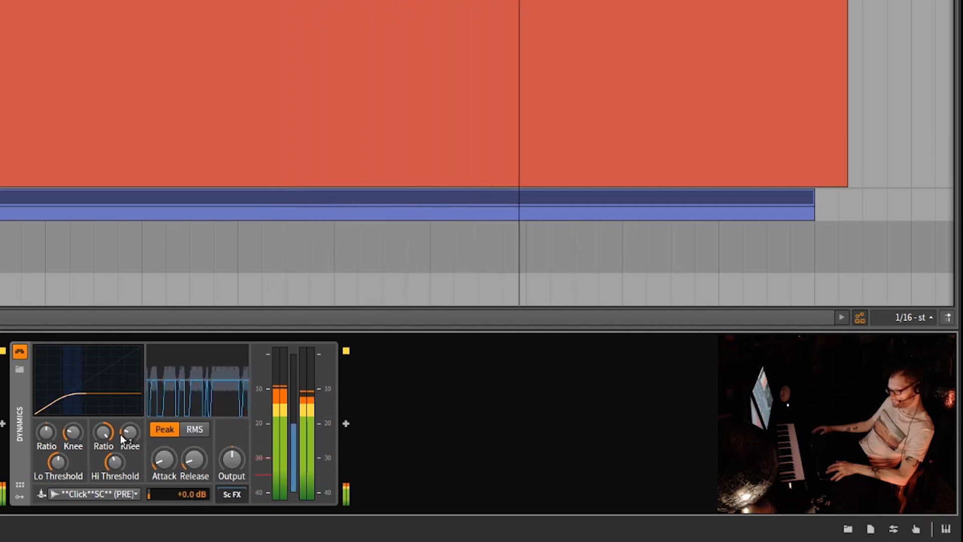
{"action": "left_click_drag", "start_coordinate": [104, 433], "coordinate": [130, 424]}
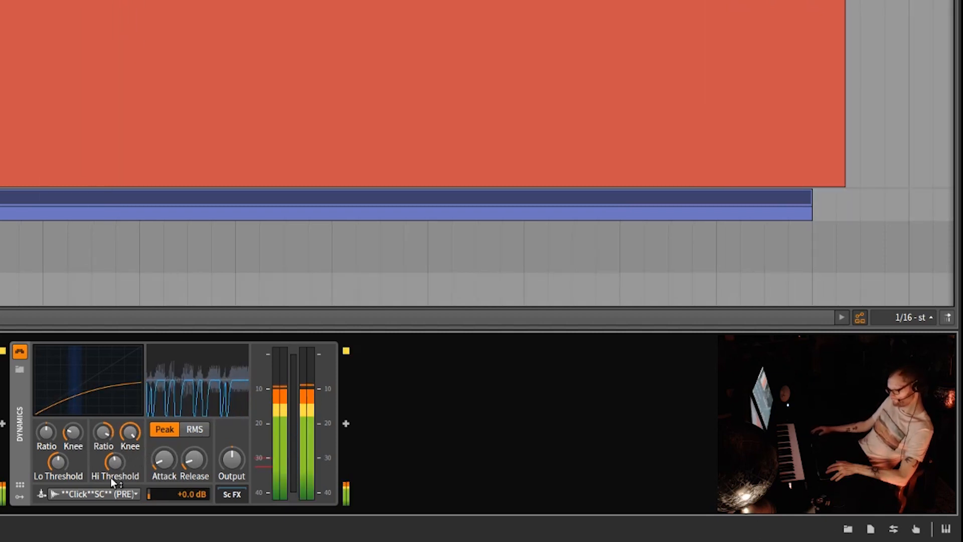
{"action": "left_click_drag", "start_coordinate": [117, 462], "coordinate": [130, 424]}
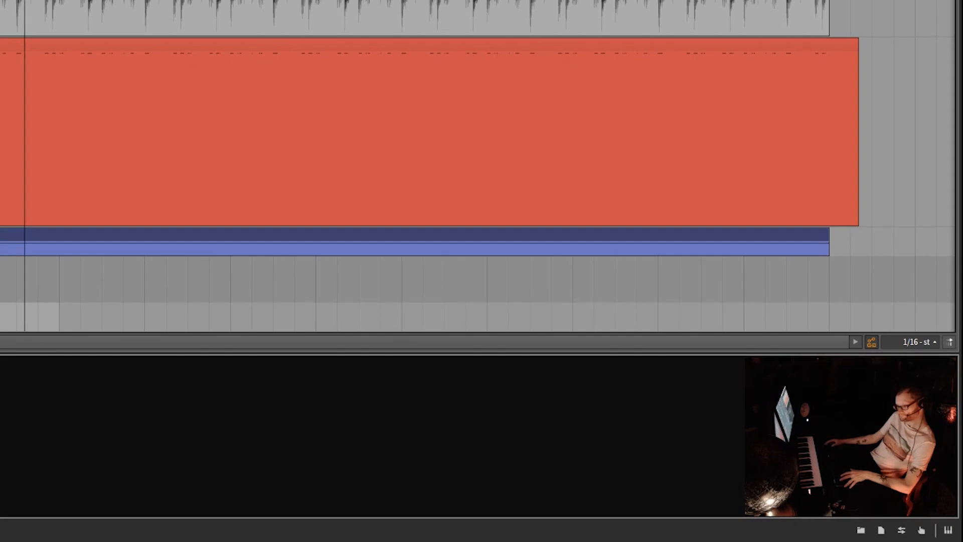
Step: Insert an Amp after the Replacer on the Drum Loop track and load its Dark Drive Synth Bass preset
{"action": "double_click", "coordinate": [101, 437]}
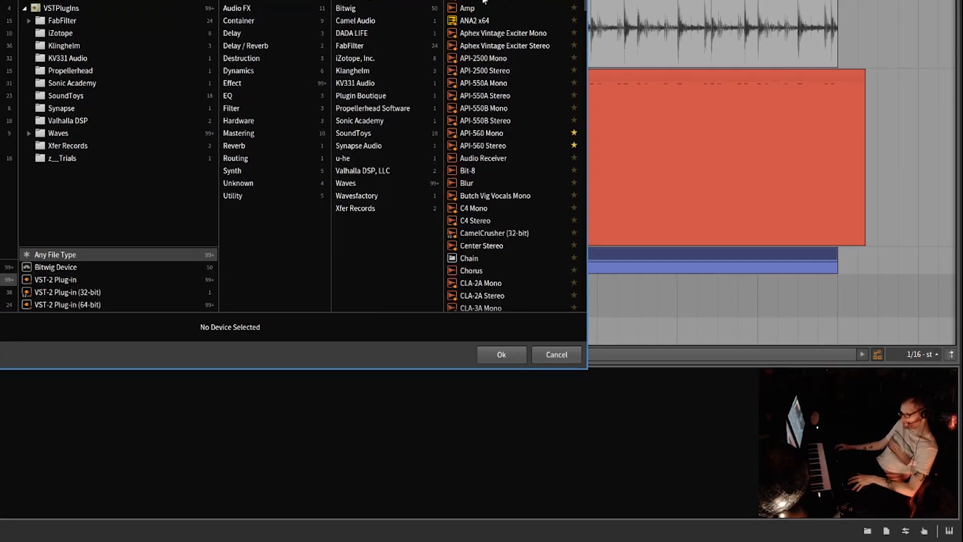
{"action": "left_click", "coordinate": [480, 18]}
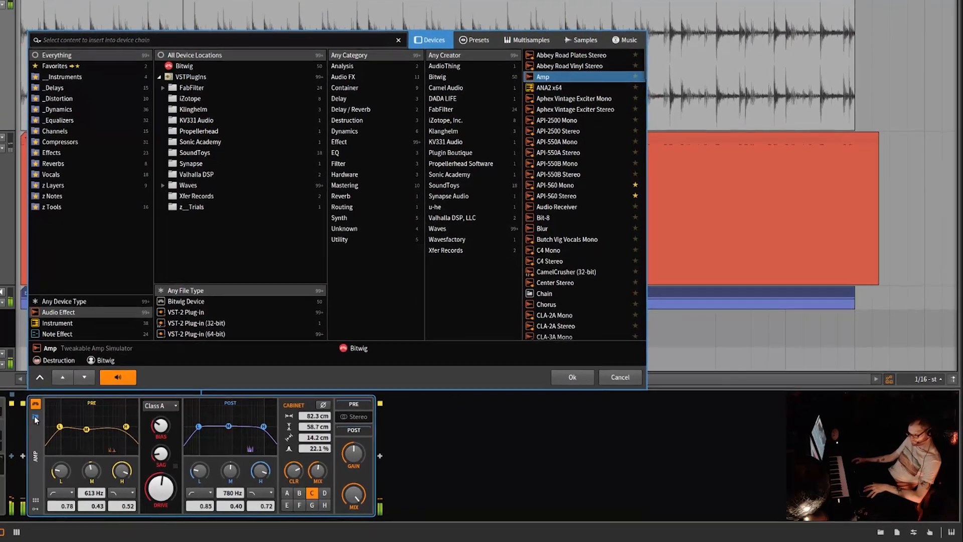
{"action": "left_click", "coordinate": [53, 419]}
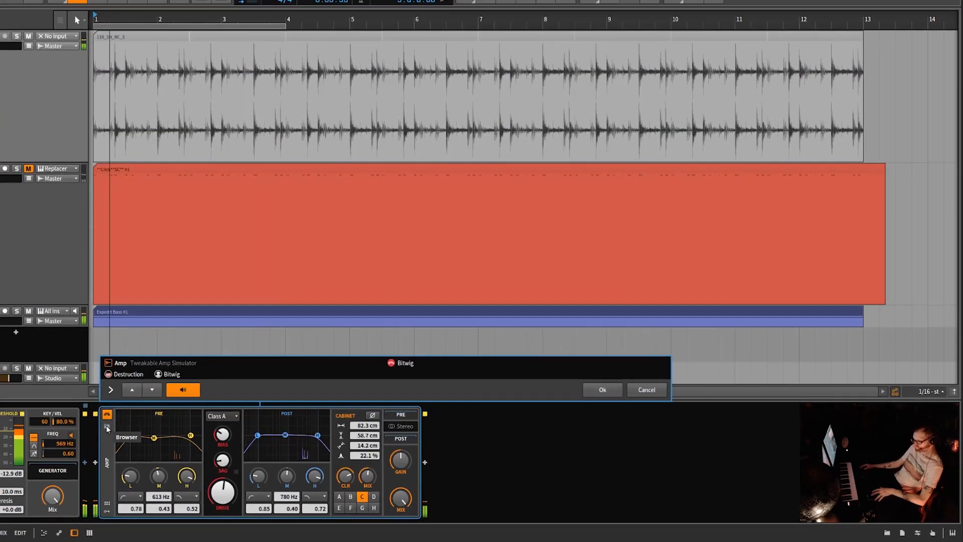
{"action": "left_click", "coordinate": [124, 428]}
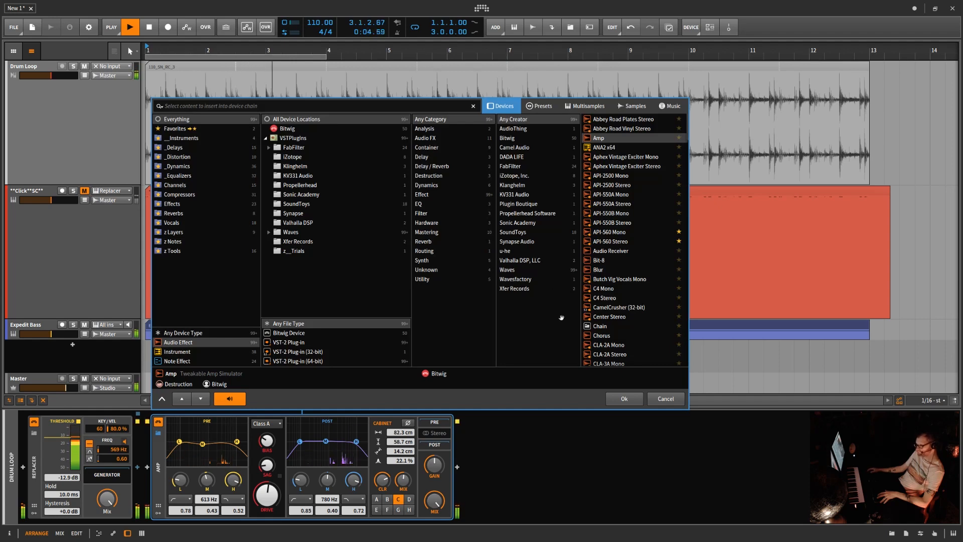
{"action": "left_click", "coordinate": [541, 106]}
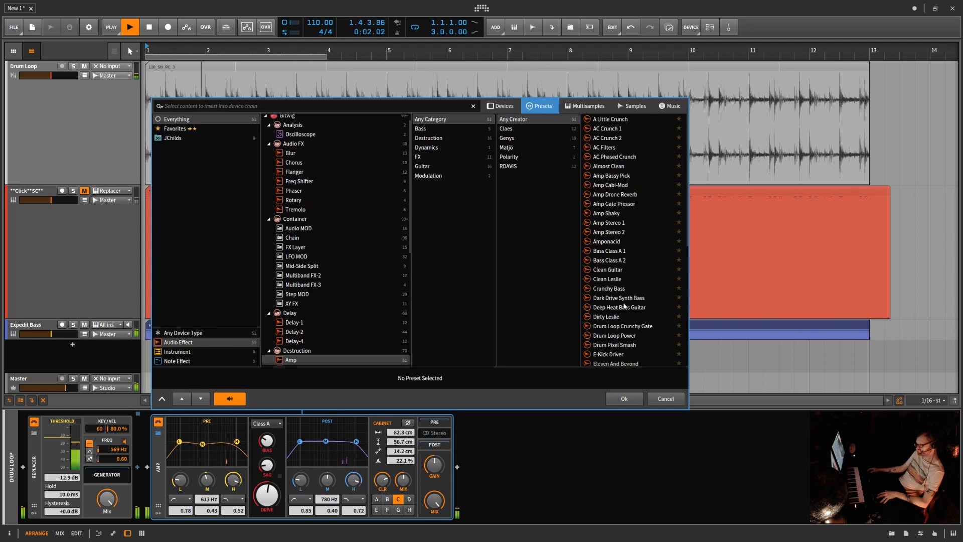
{"action": "left_click", "coordinate": [621, 299]}
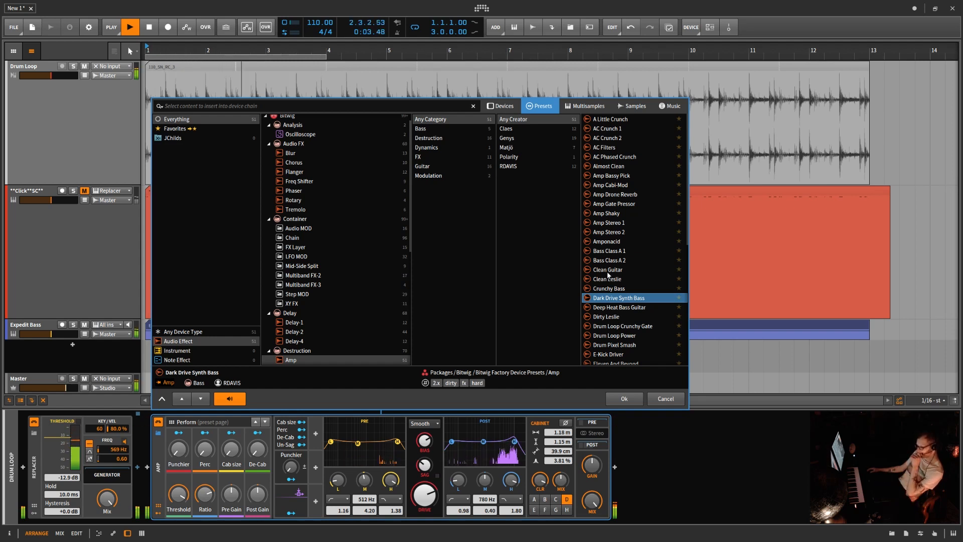
{"action": "left_click", "coordinate": [625, 399]}
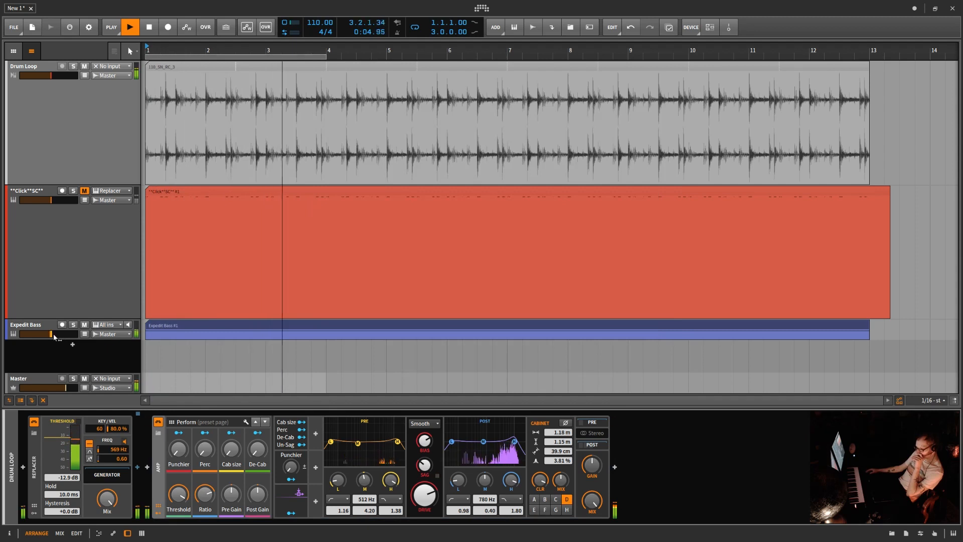
Step: Raise the Expedit Bass track's volume slightly, listen to the mix, and stop playback
{"action": "left_click_drag", "start_coordinate": [52, 335], "coordinate": [58, 336]}
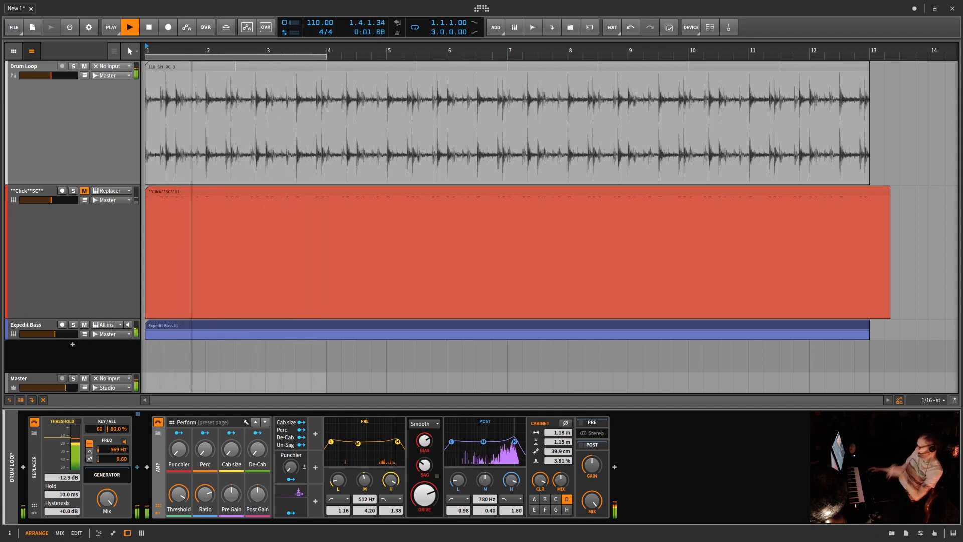
{"action": "key", "text": "space"}
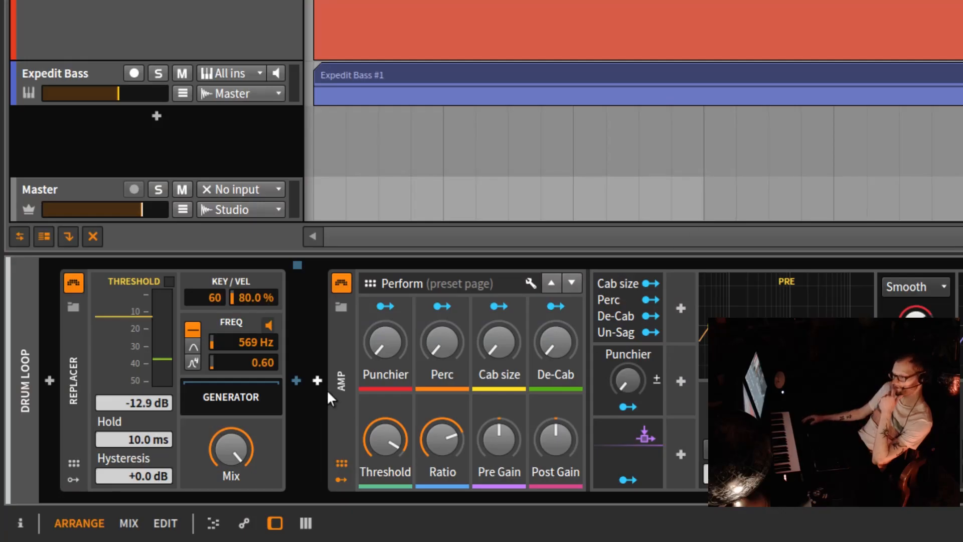
Step: Collapse the Amp device in the Drum Loop chain, and reduce the **Click**SC** track's height
{"action": "left_click", "coordinate": [340, 480]}
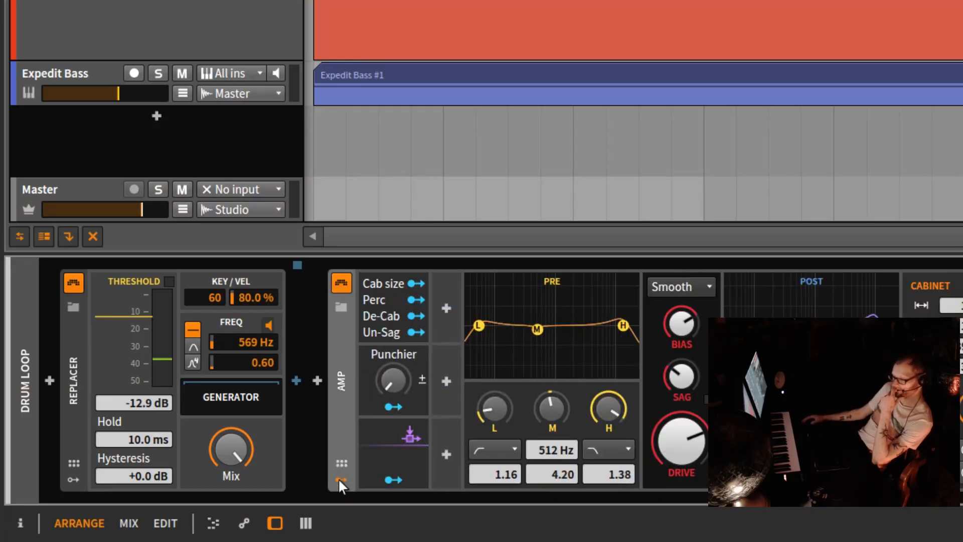
{"action": "left_click", "coordinate": [341, 480]}
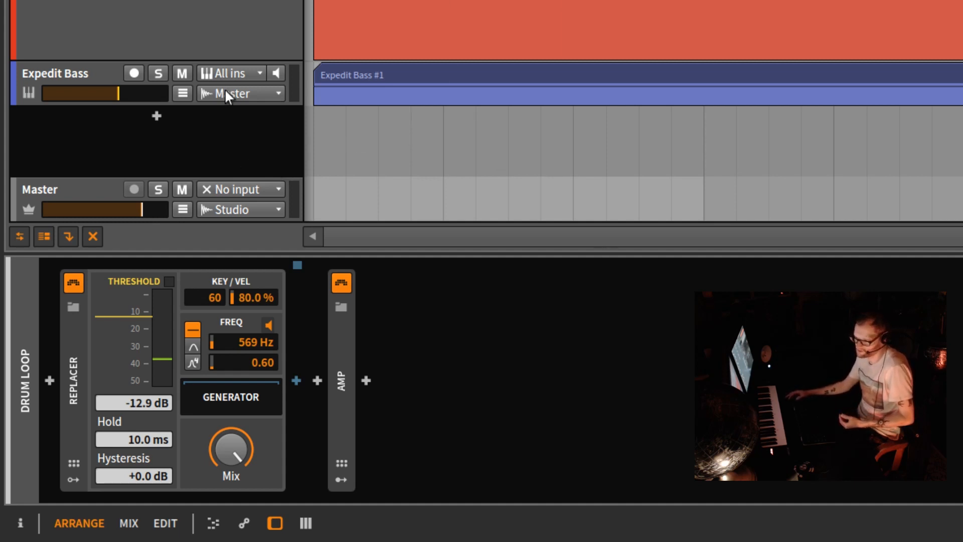
{"action": "left_click_drag", "start_coordinate": [249, 60], "coordinate": [261, 0]}
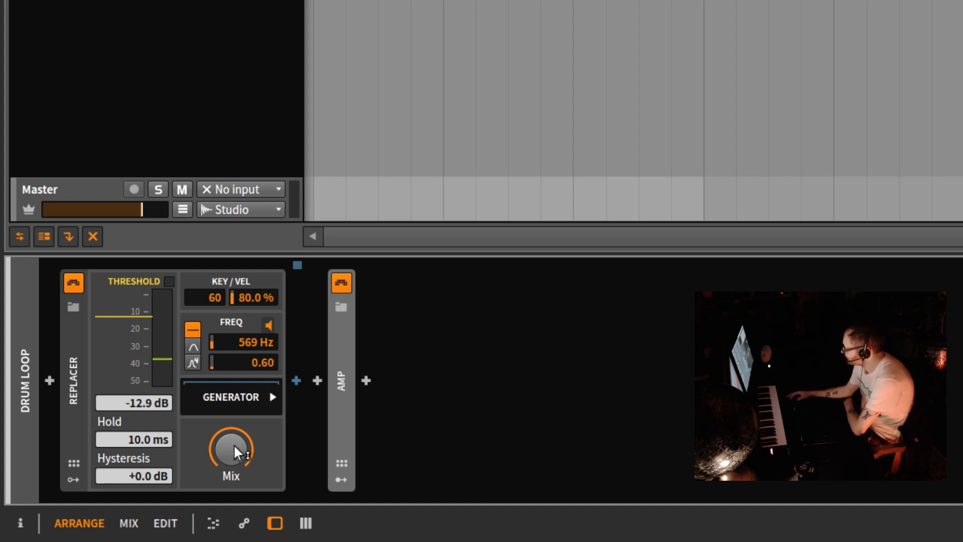
Step: Lower the Replacer's Mix and set it to 80%
{"action": "left_click_drag", "start_coordinate": [234, 450], "coordinate": [231, 447]}
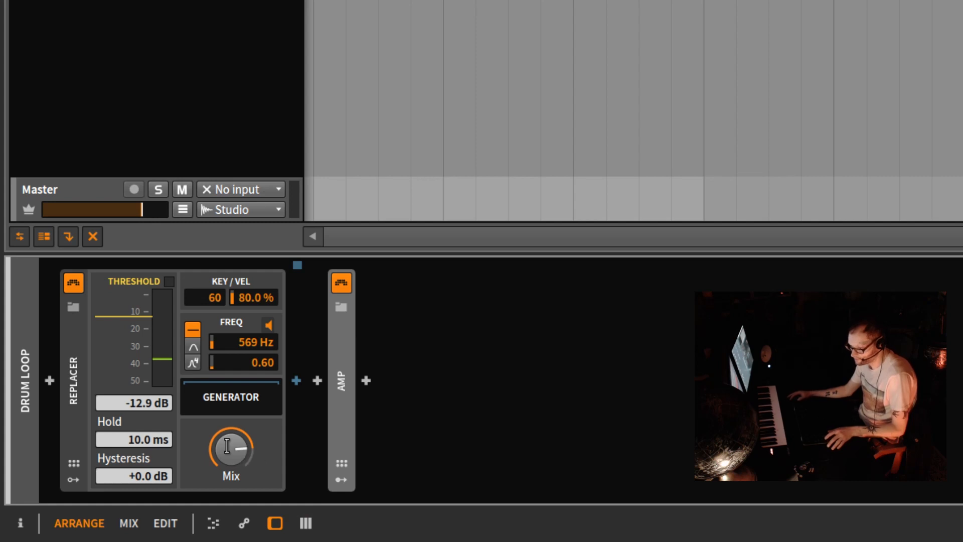
{"action": "double_click", "coordinate": [227, 446]}
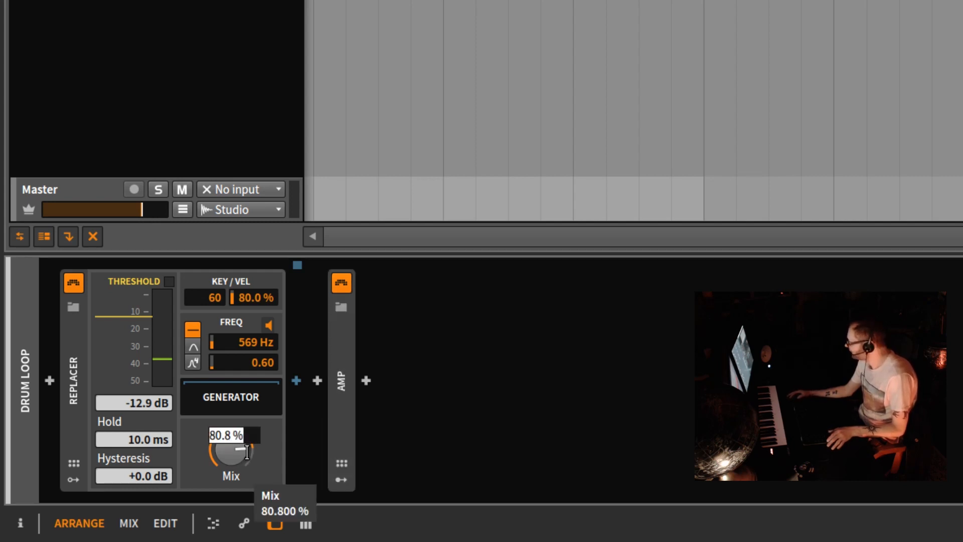
{"action": "type", "text": "80."}
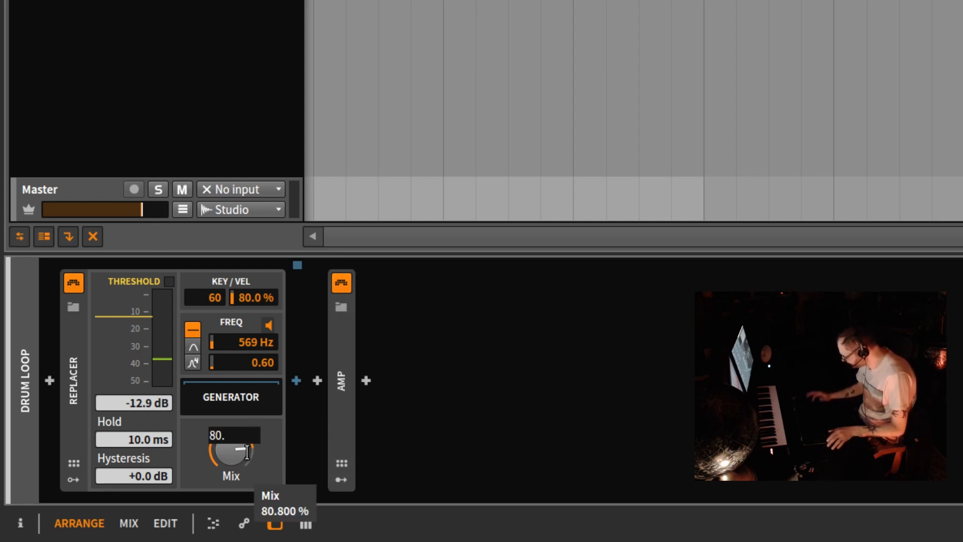
{"action": "key", "text": "Return"}
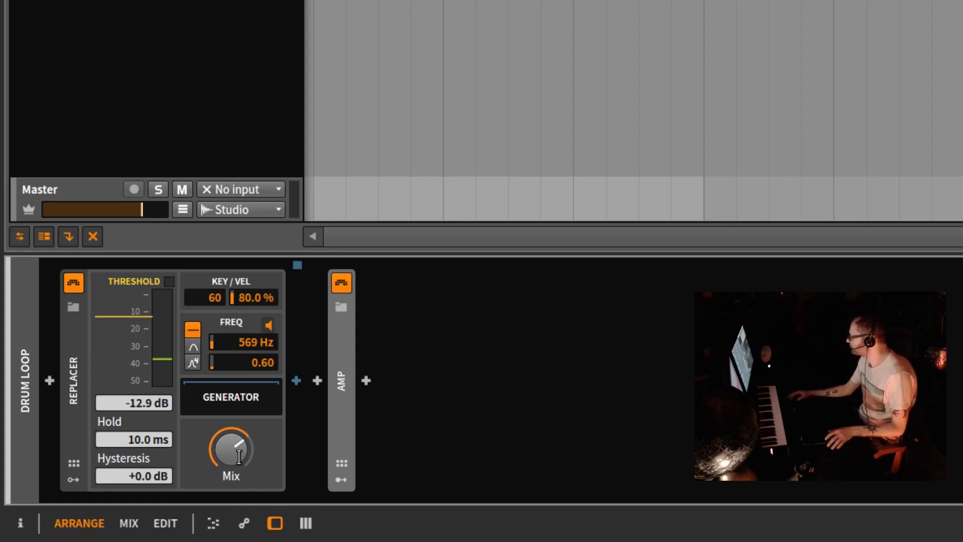
Step: Set the Replacer's Mix to 30%
{"action": "double_click", "coordinate": [238, 454]}
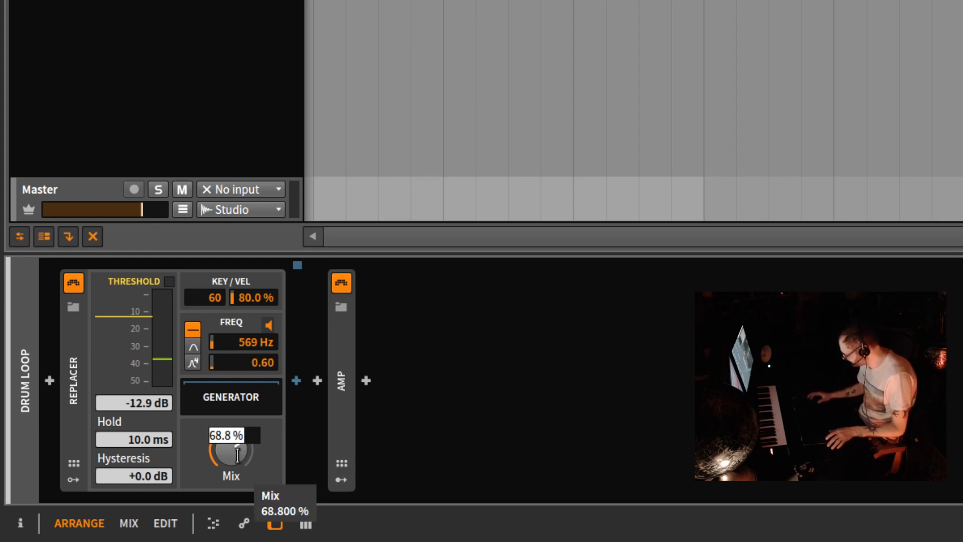
{"action": "type", "text": "30."}
{"action": "key", "text": "Return"}
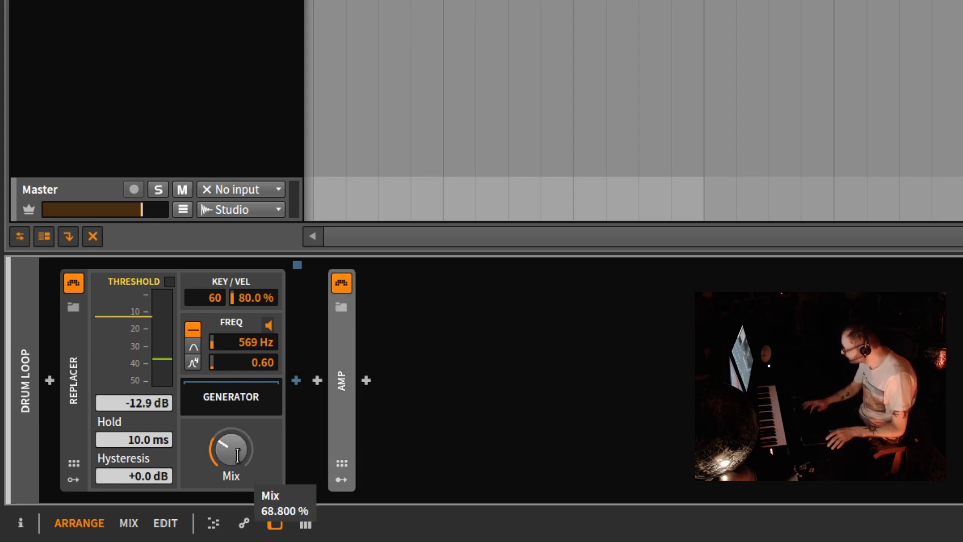